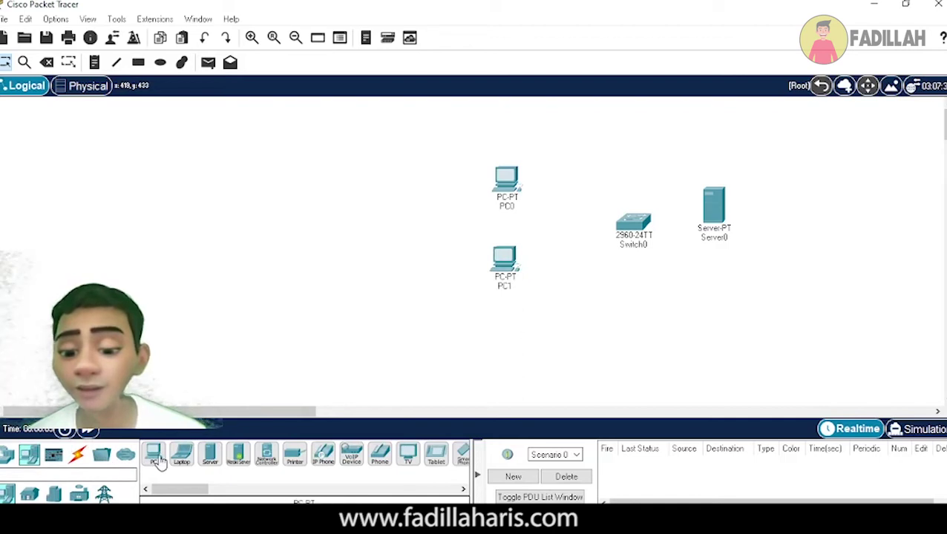
# - Place a third PC below PC1 and connect Server0 to Switch0's FastEthernet0/1 port with a copper straight-through cable
pyautogui.click(514, 364)
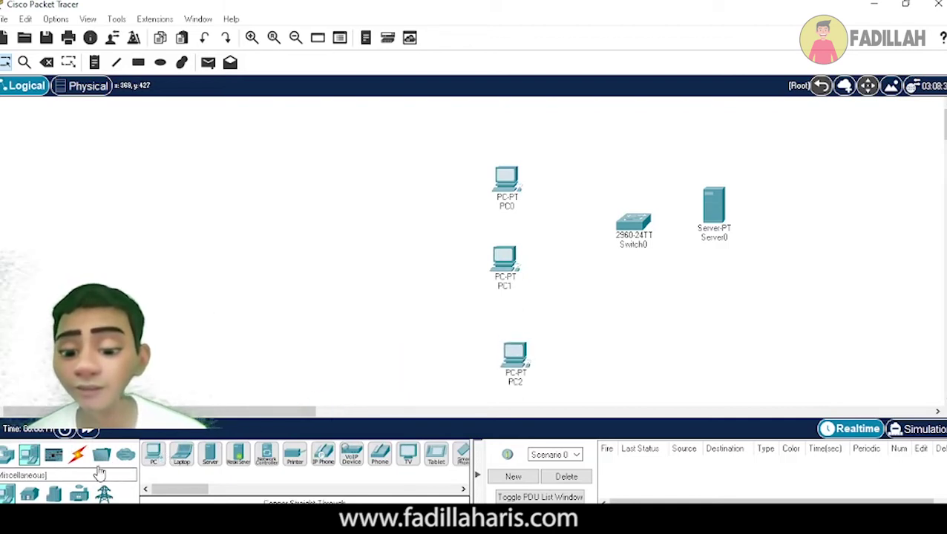
pyautogui.click(78, 454)
pyautogui.click(210, 455)
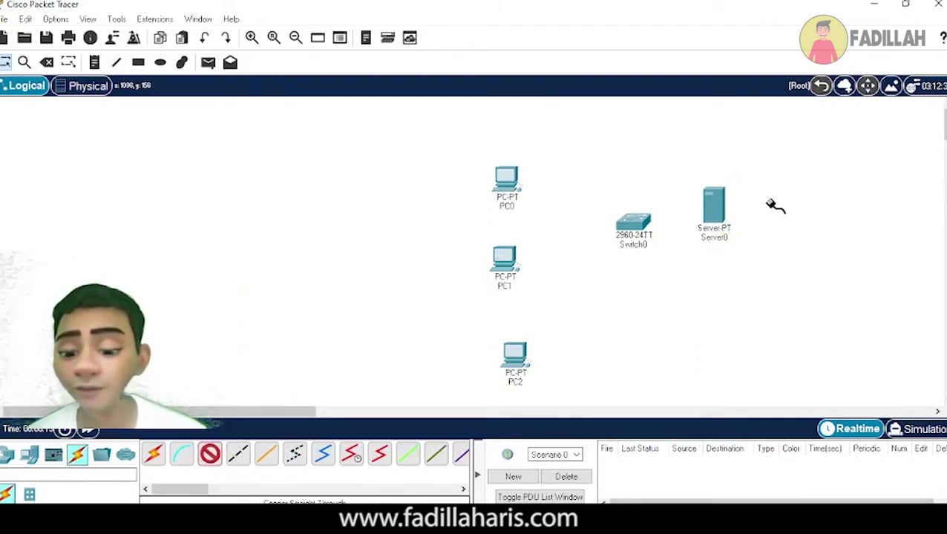
pyautogui.click(714, 212)
pyautogui.click(735, 229)
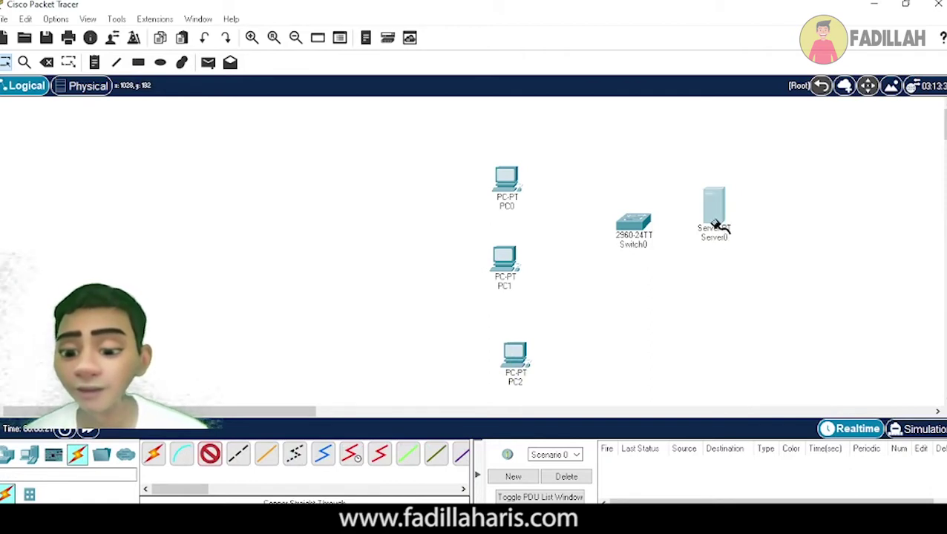
pyautogui.click(716, 222)
pyautogui.click(750, 237)
pyautogui.click(631, 229)
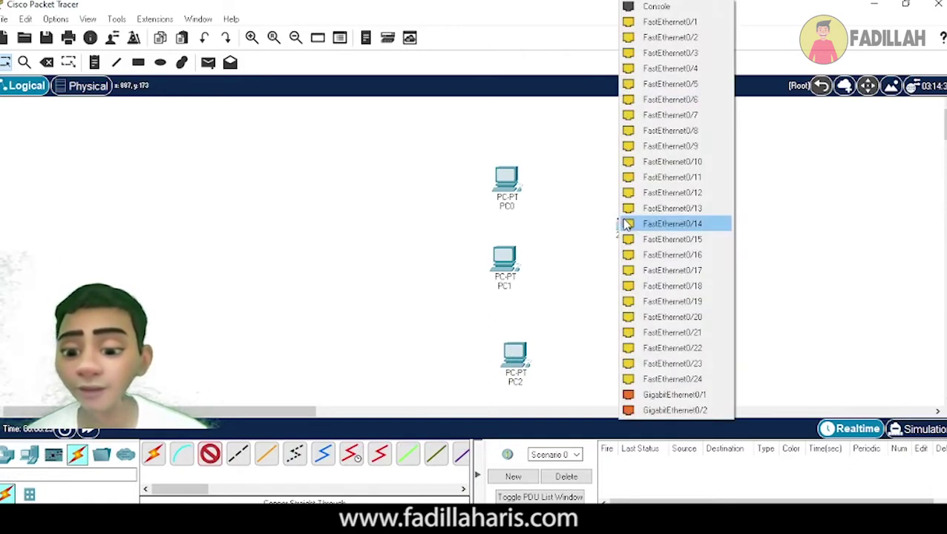
pyautogui.click(663, 20)
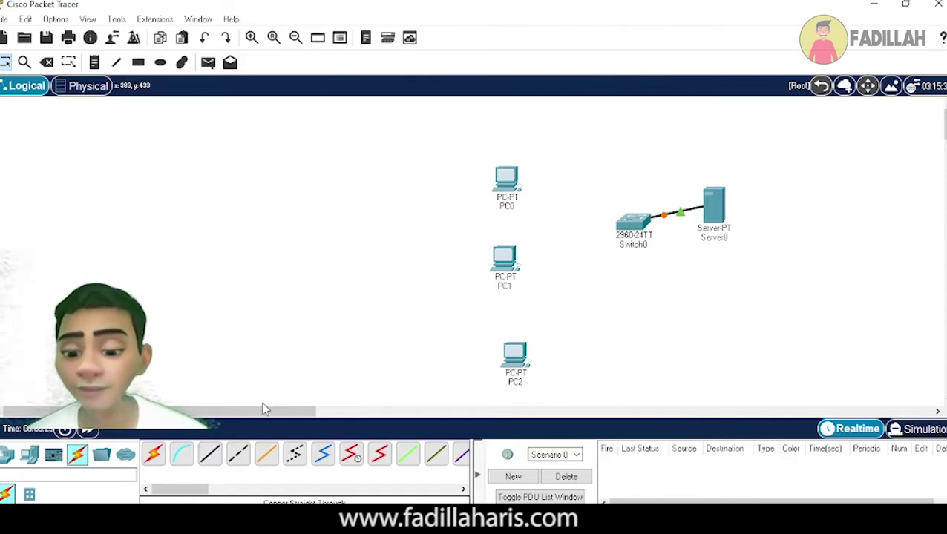
# - Connect Switch0's FastEthernet0/2 port to PC0's FastEthernet0 port with a copper straight-through cable
pyautogui.click(210, 454)
pyautogui.click(627, 226)
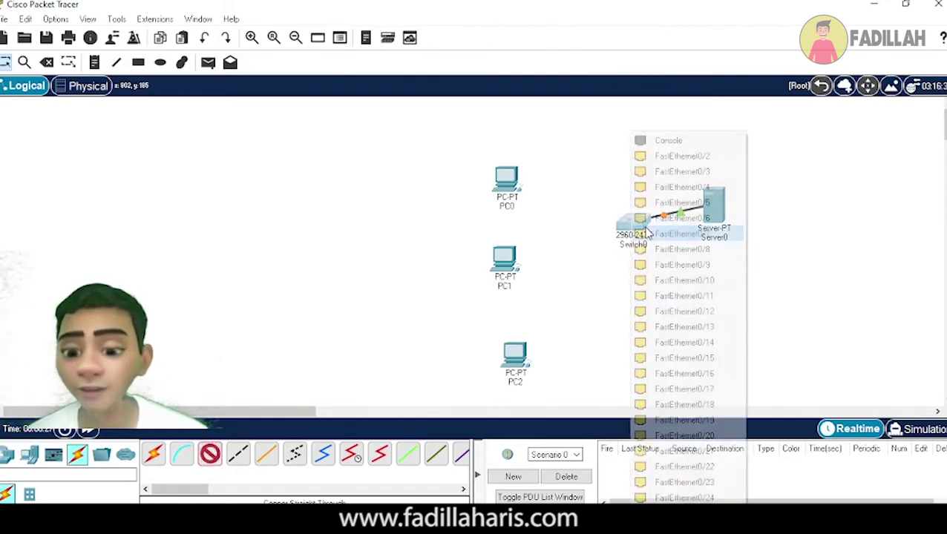
pyautogui.click(677, 168)
pyautogui.click(510, 180)
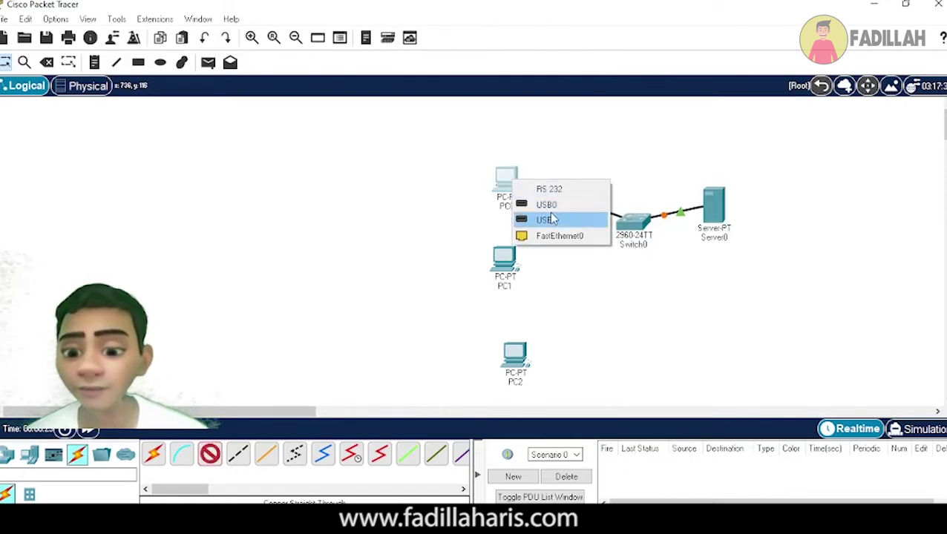
pyautogui.click(562, 234)
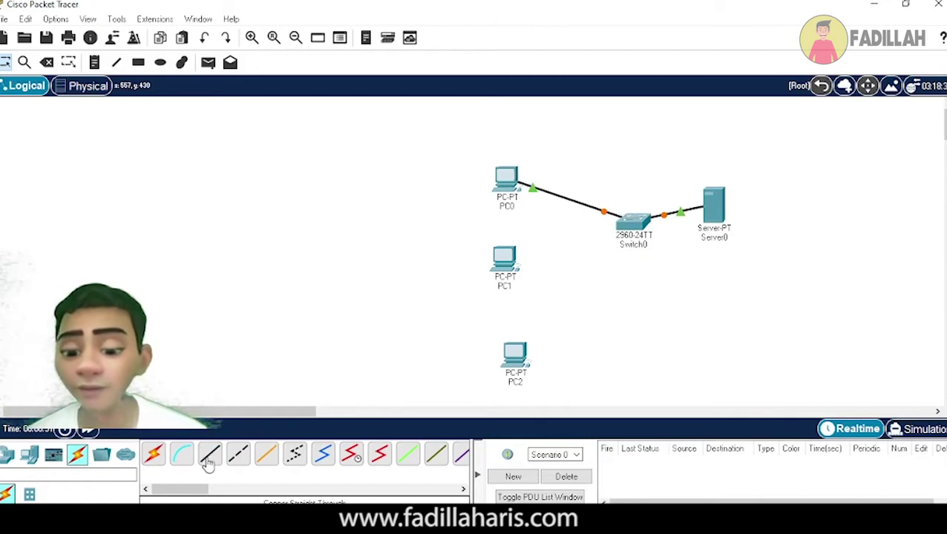
# - Connect a free FastEthernet port on Switch0 to PC1 with a copper straight-through cable
pyautogui.click(210, 456)
pyautogui.click(637, 221)
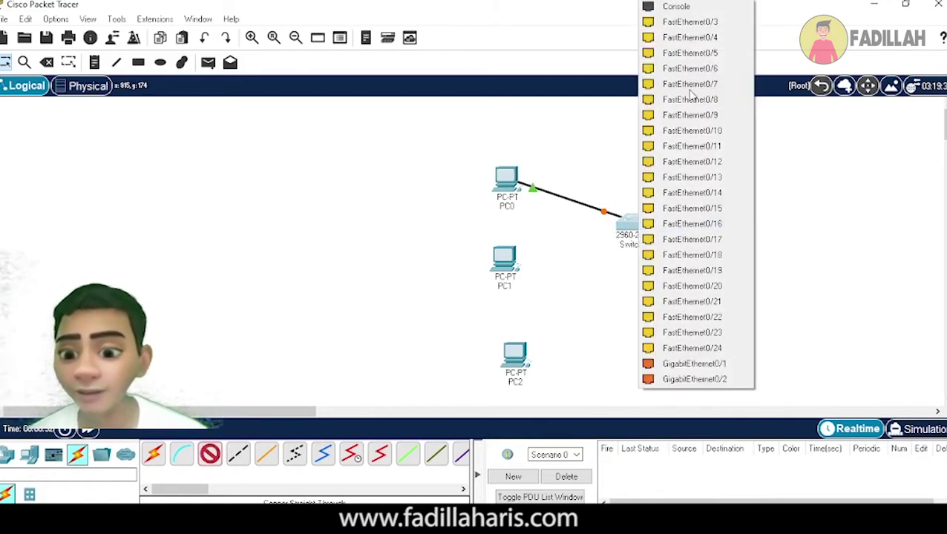
pyautogui.click(687, 36)
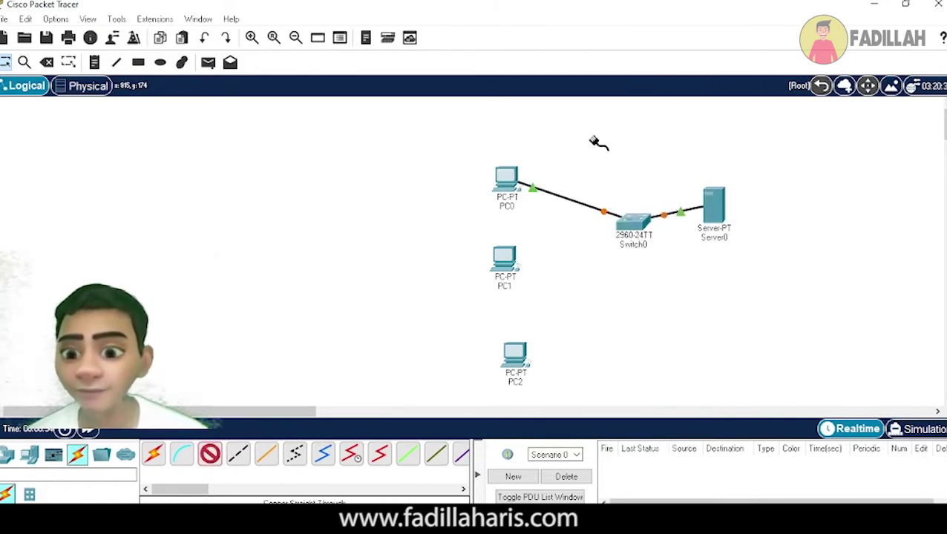
pyautogui.click(504, 261)
pyautogui.click(550, 327)
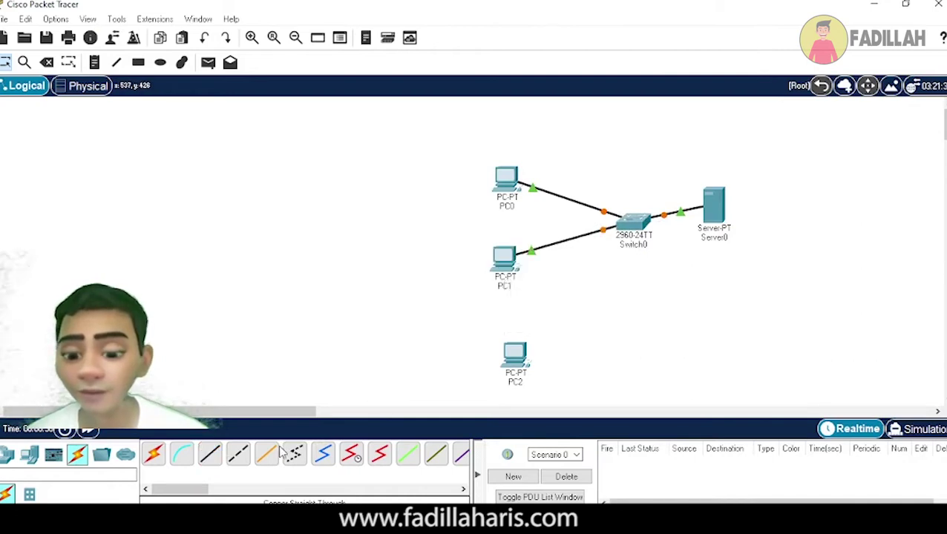
# - Connect another free FastEthernet port on Switch0 to PC2 with a copper straight-through cable
pyautogui.click(210, 456)
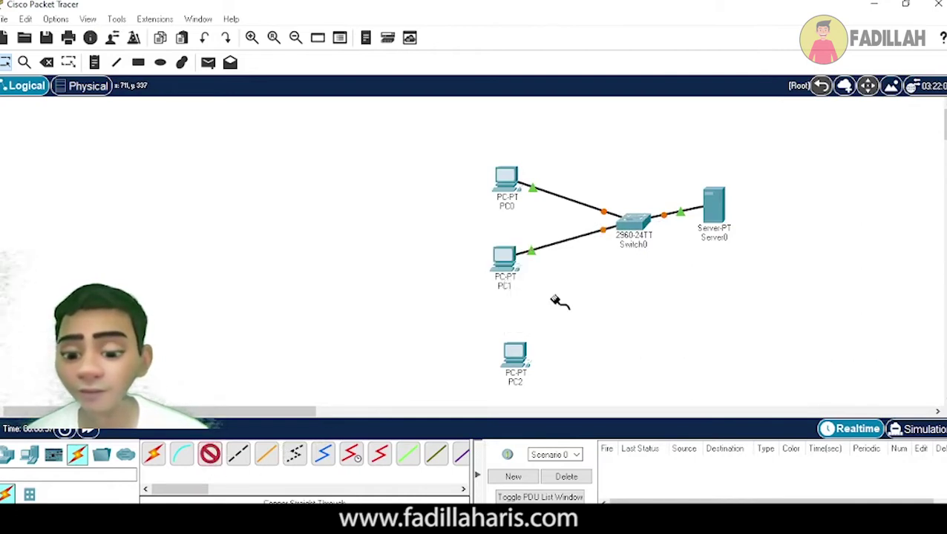
pyautogui.click(626, 223)
pyautogui.click(681, 32)
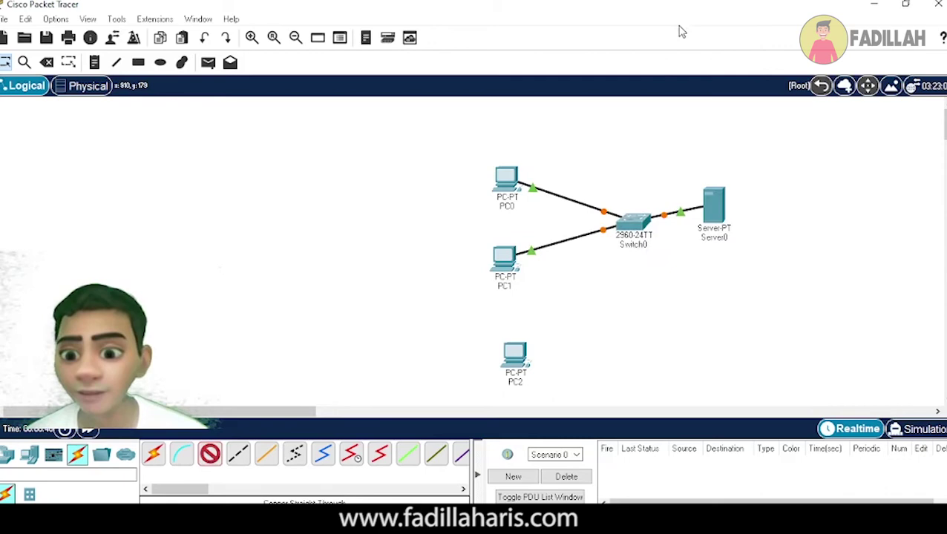
pyautogui.click(542, 341)
pyautogui.click(579, 416)
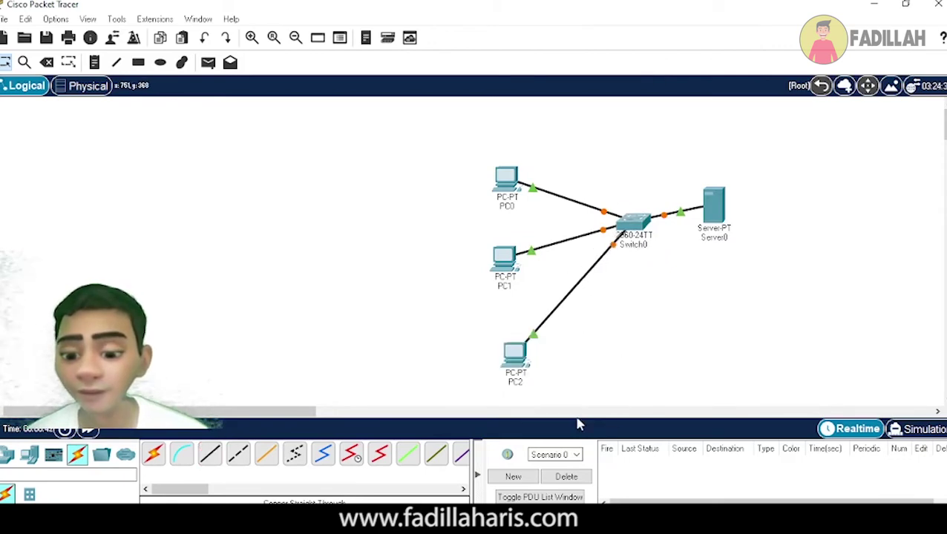
# - Set the static IPv4 address of Server0's FastEthernet0 interface to 192.168.10.1 with subnet mask 255.255.255.0
pyautogui.click(714, 208)
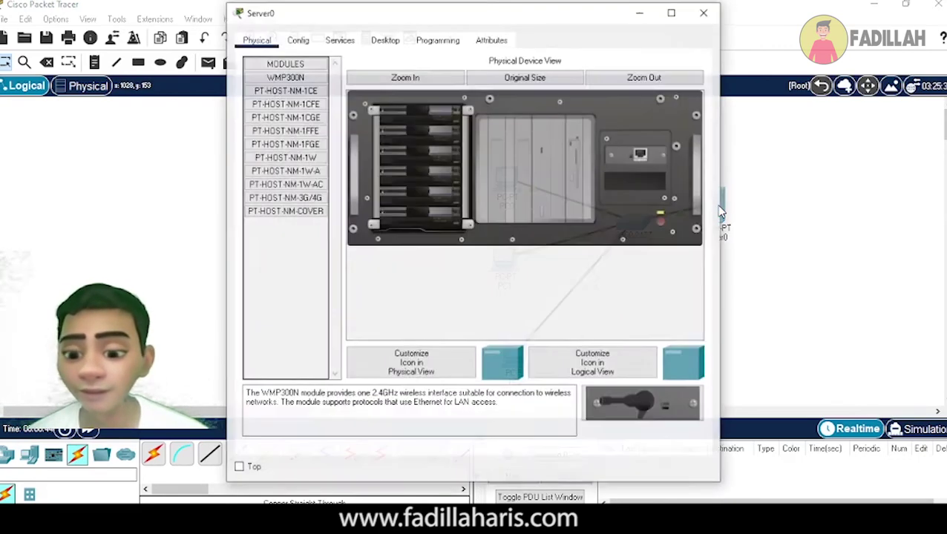
pyautogui.click(297, 39)
pyautogui.click(318, 119)
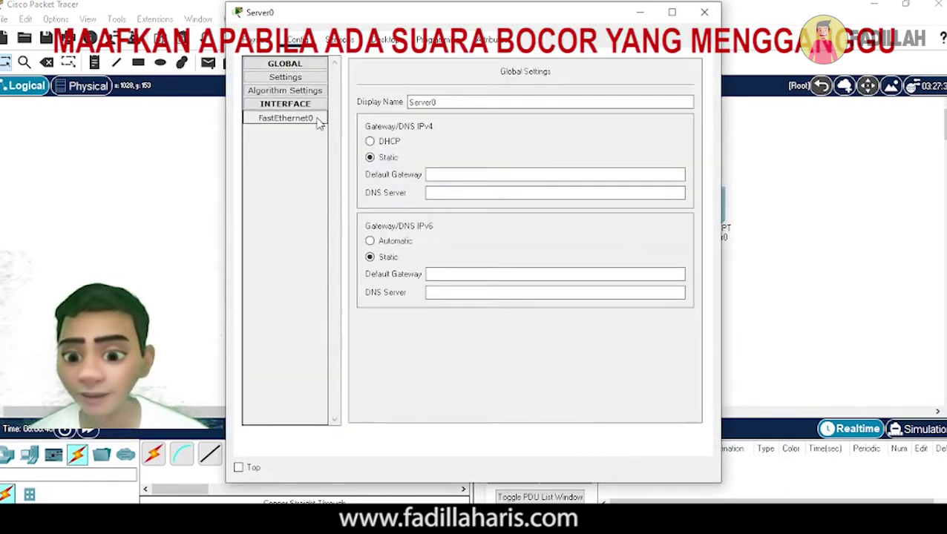
pyautogui.click(605, 185)
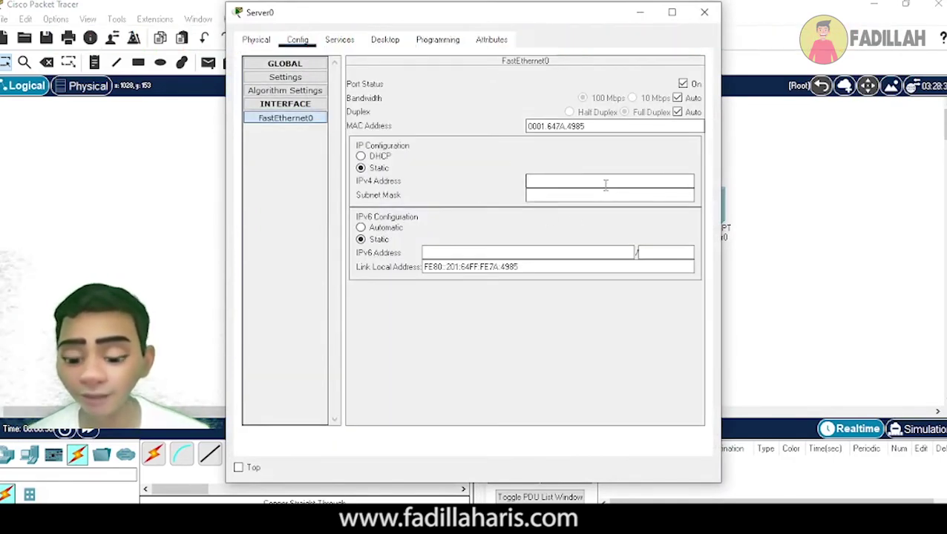
pyautogui.write('192')
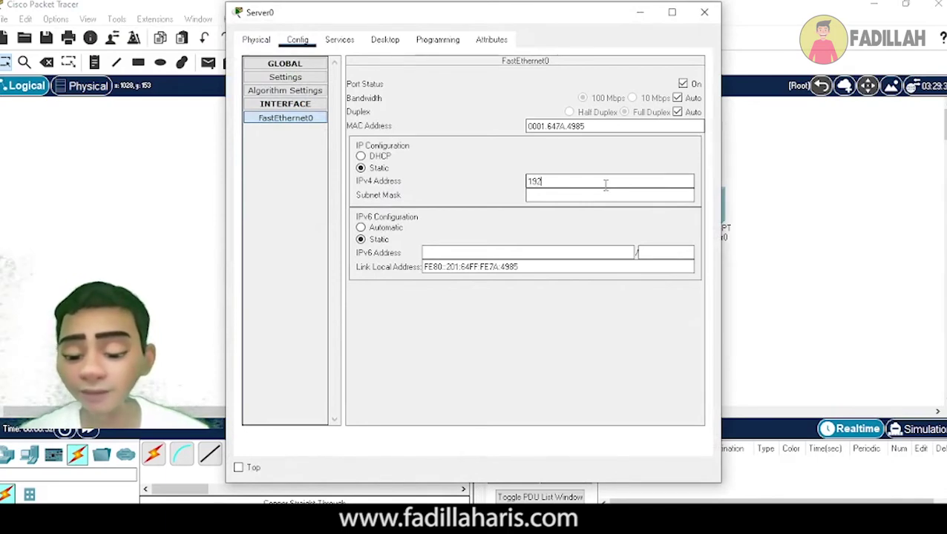
pyautogui.write('.168.10.1')
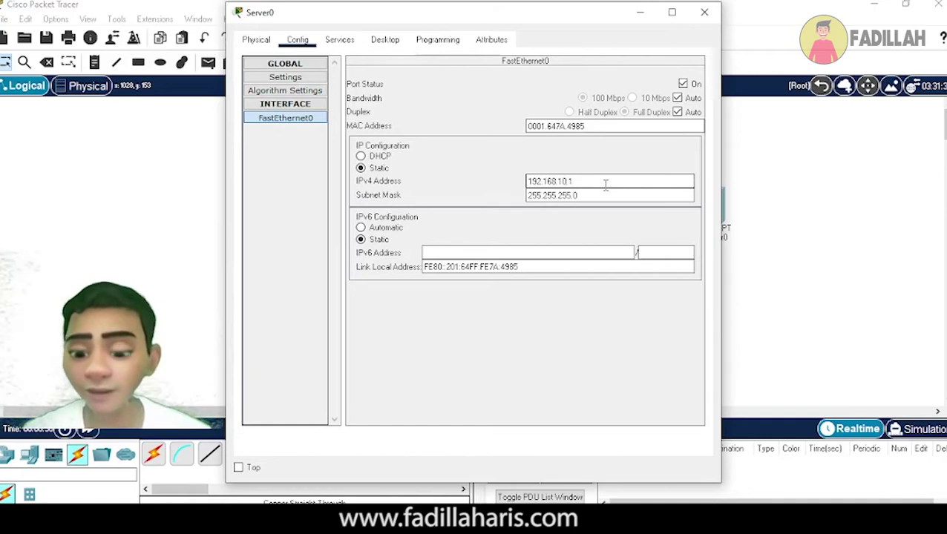
# - Turn on Server0's DNS service and add an A record mapping fhc.com to 192.168.10.1
pyautogui.click(339, 41)
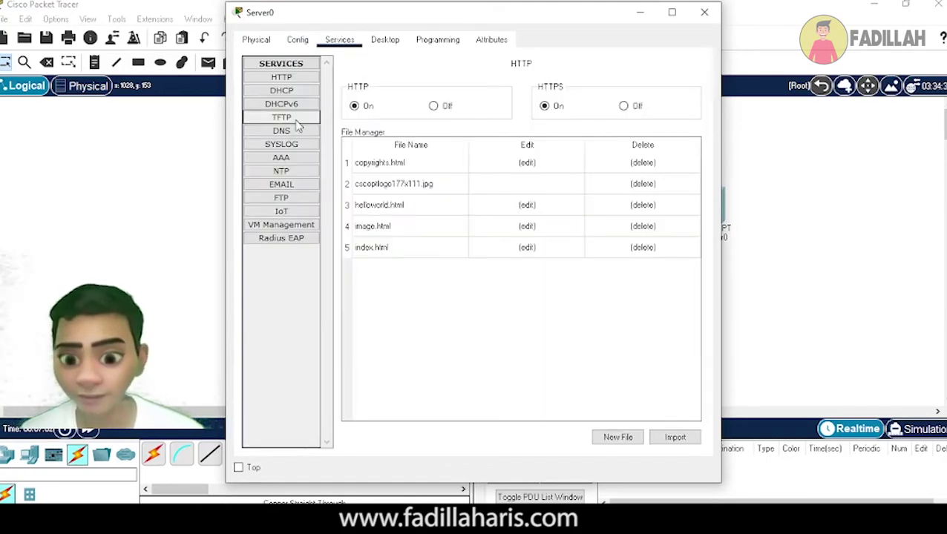
pyautogui.click(282, 131)
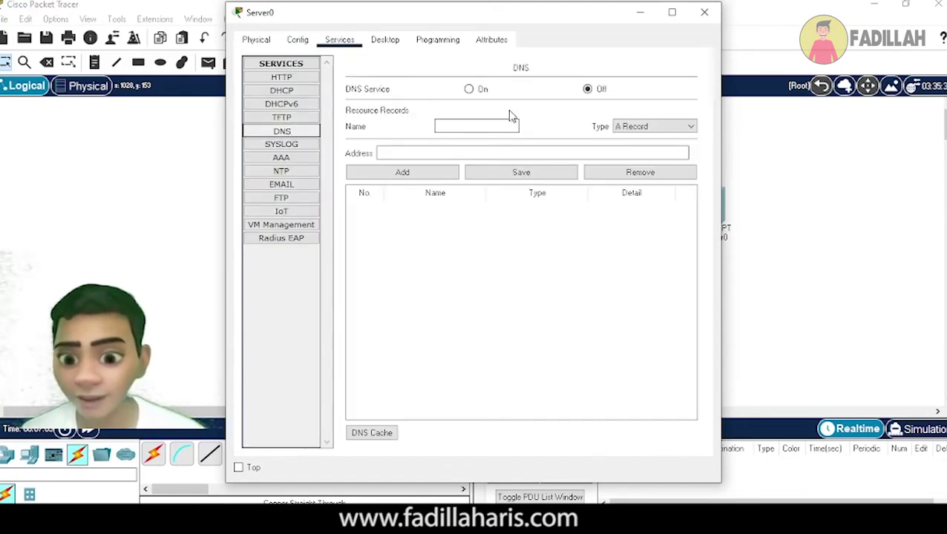
pyautogui.click(468, 89)
pyautogui.click(467, 128)
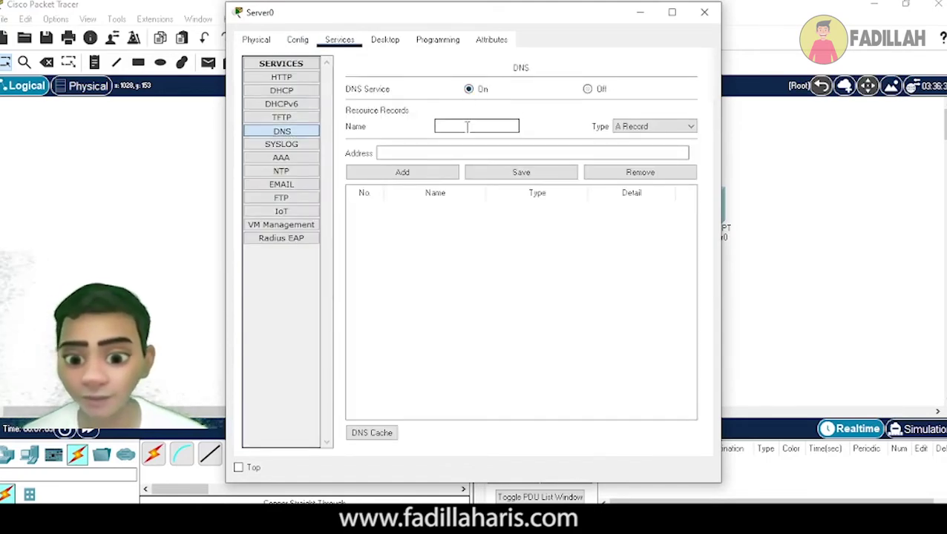
pyautogui.write('fhc.com')
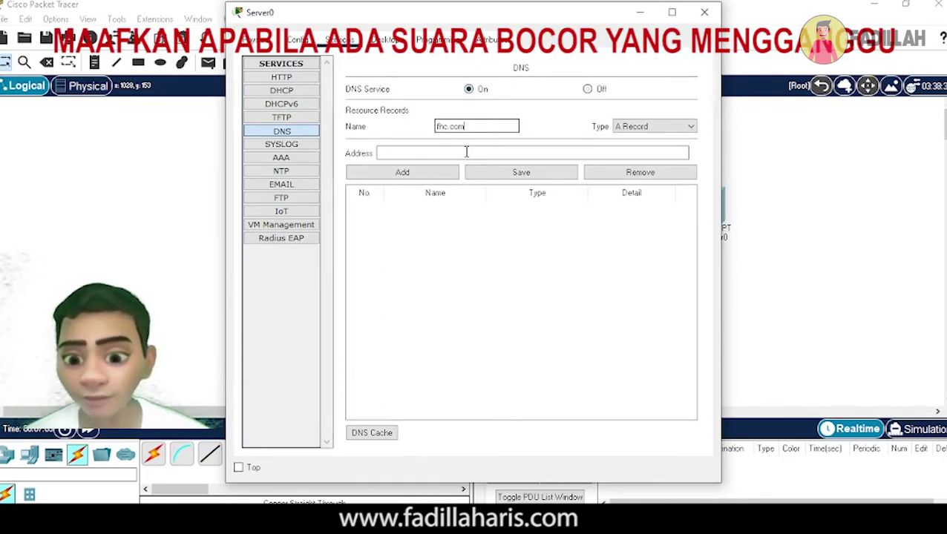
pyautogui.click(466, 152)
pyautogui.write('19')
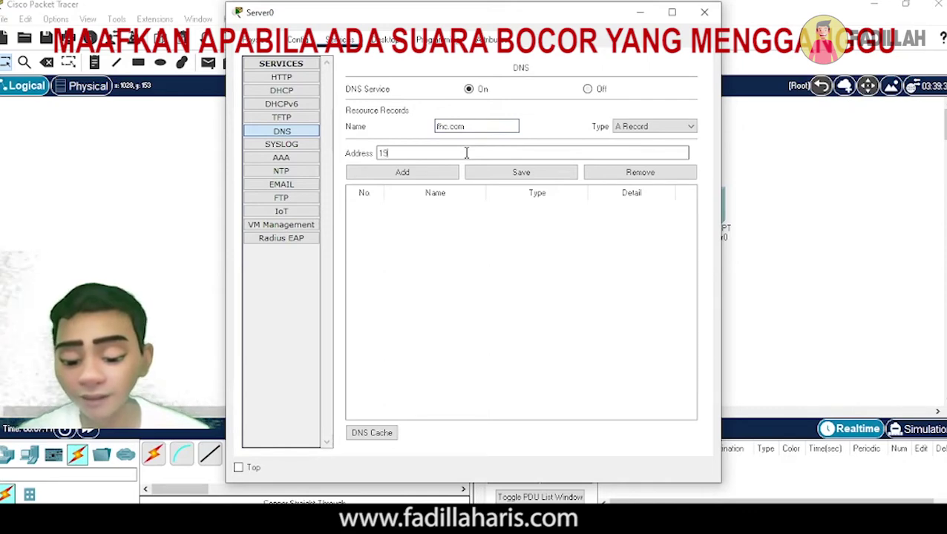
pyautogui.write('2.168.10.1')
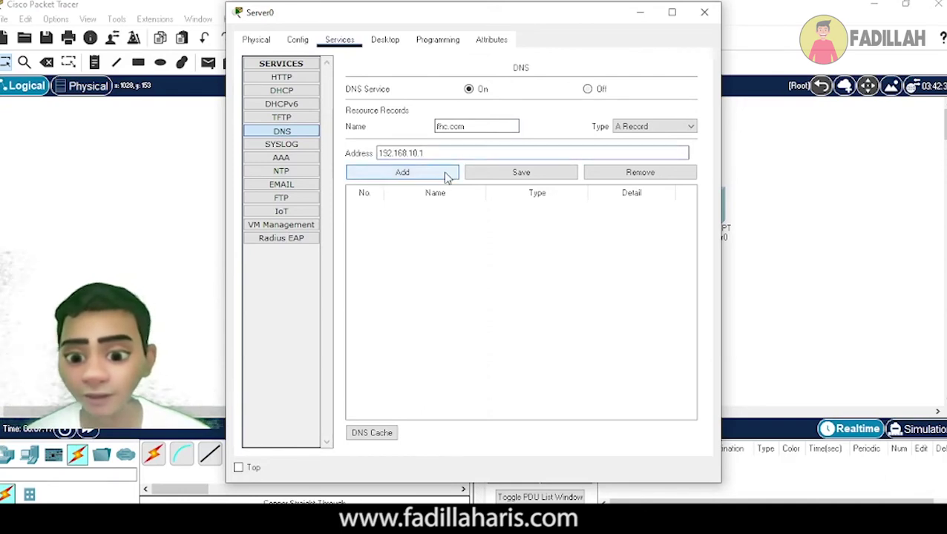
pyautogui.click(447, 175)
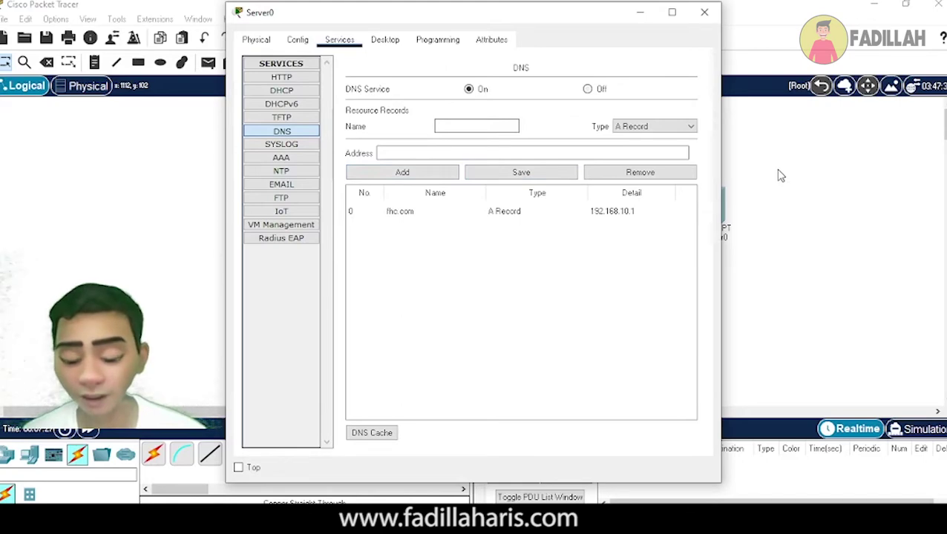
pyautogui.hotkey('alt', 'F4')
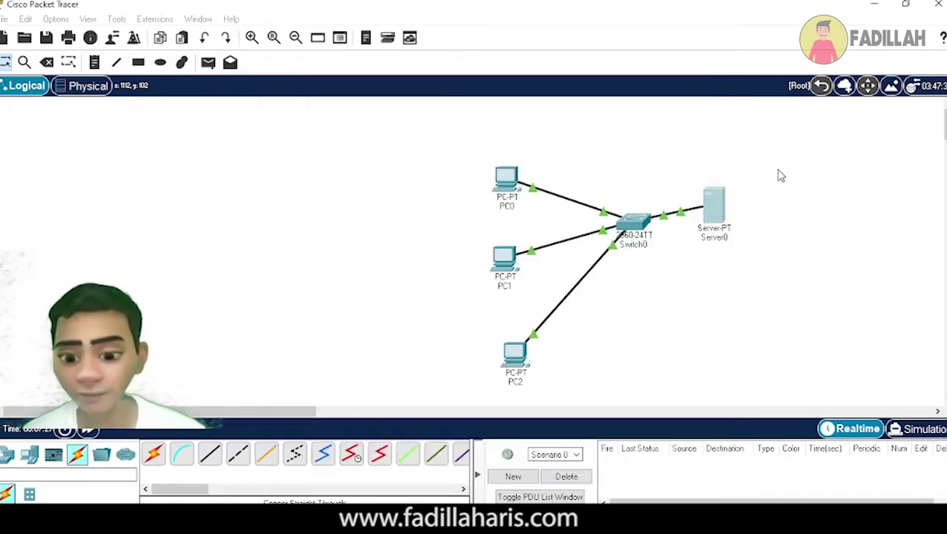
# - Set PC0's static IPv4 address to 192.168.10.2 with subnet mask 255.255.255.0
pyautogui.click(505, 187)
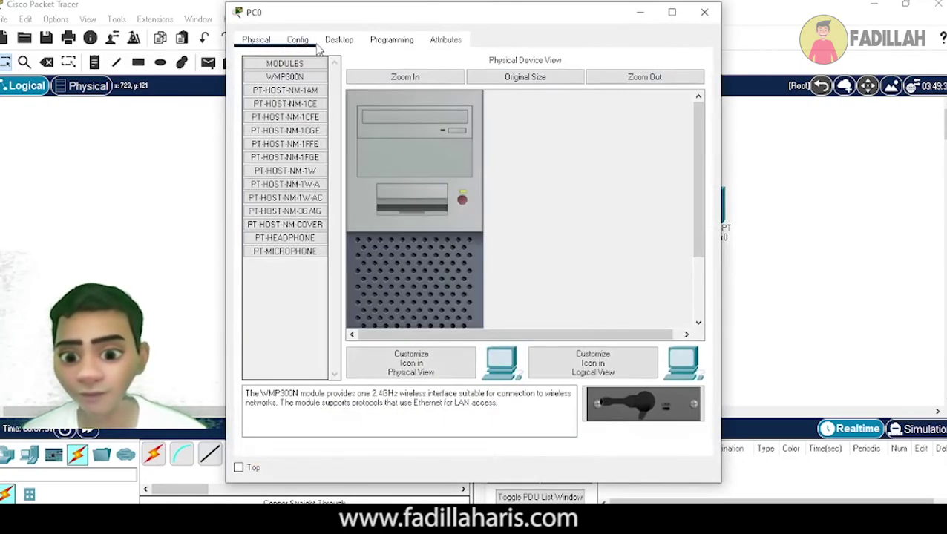
pyautogui.click(339, 40)
pyautogui.click(300, 110)
pyautogui.click(406, 136)
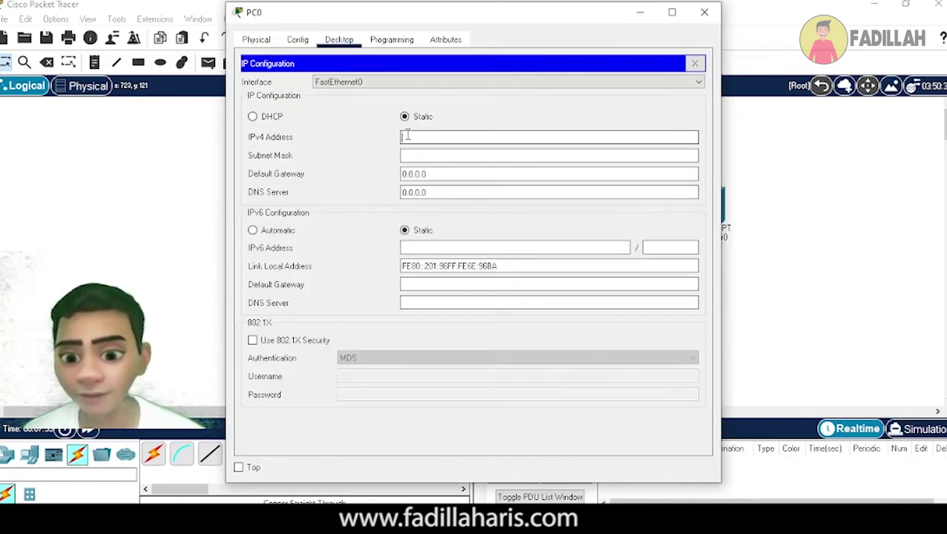
pyautogui.write('192.1')
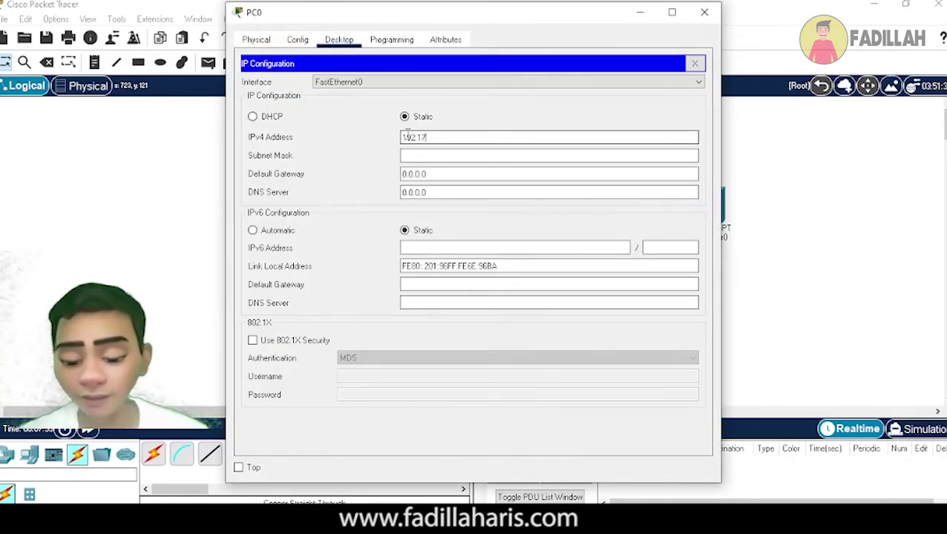
pyautogui.write('68.10')
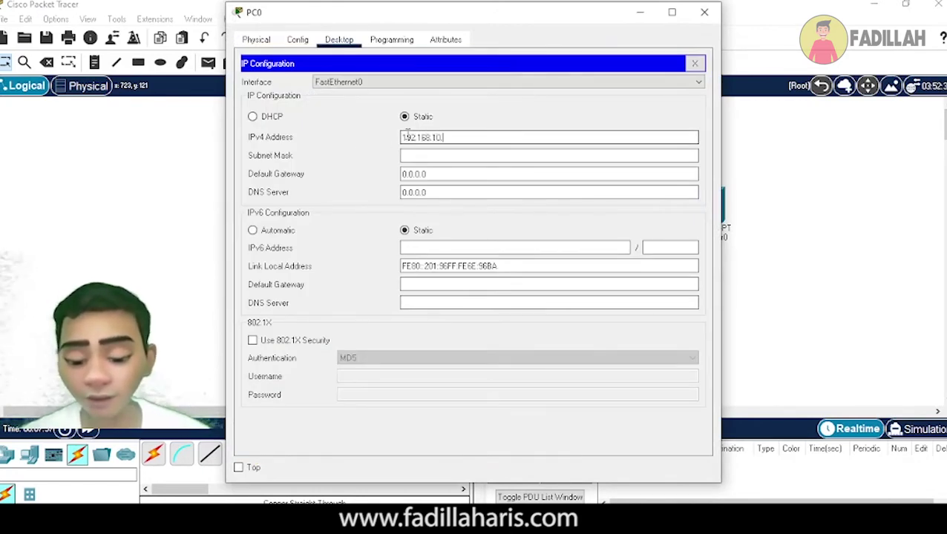
pyautogui.write('.2')
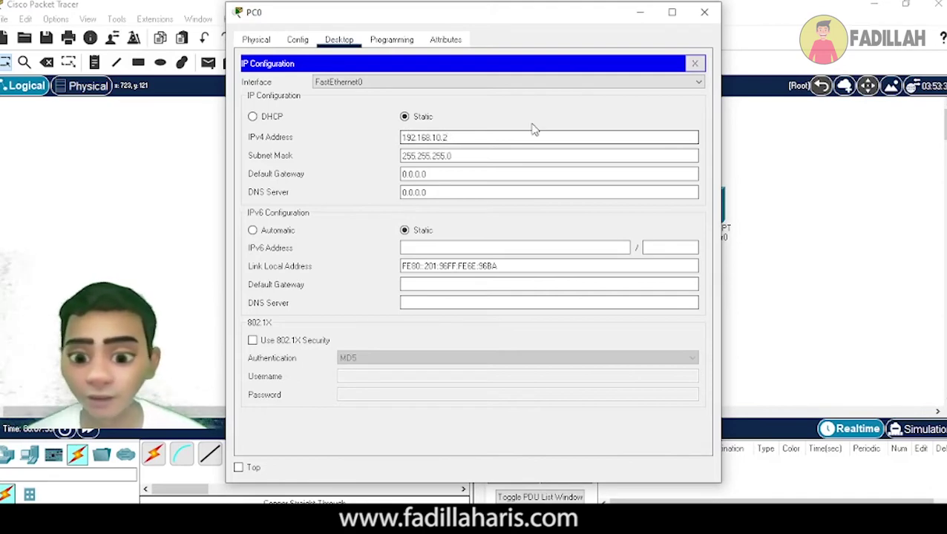
pyautogui.click(704, 12)
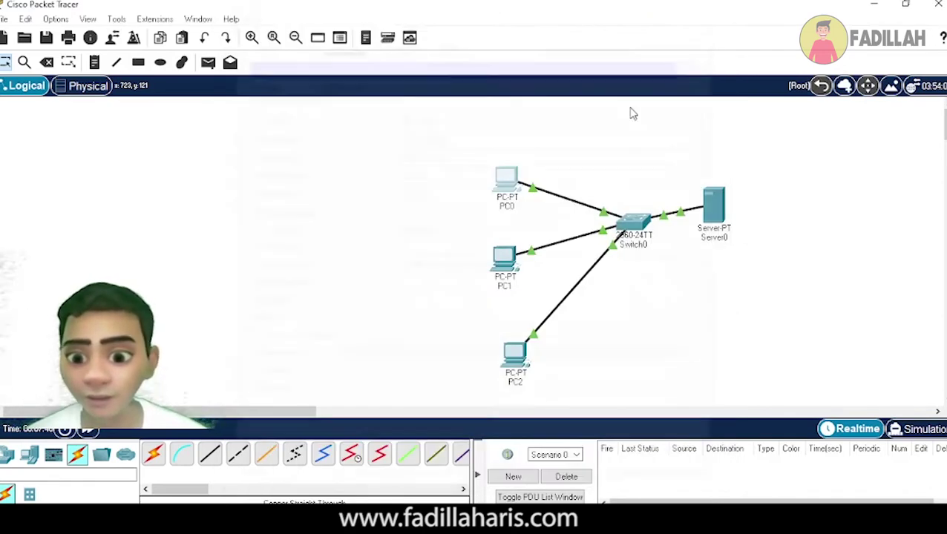
# - Set PC1's static IPv4 address to 192.168.10.3 with subnet mask 255.255.255.0
pyautogui.click(491, 256)
pyautogui.click(339, 40)
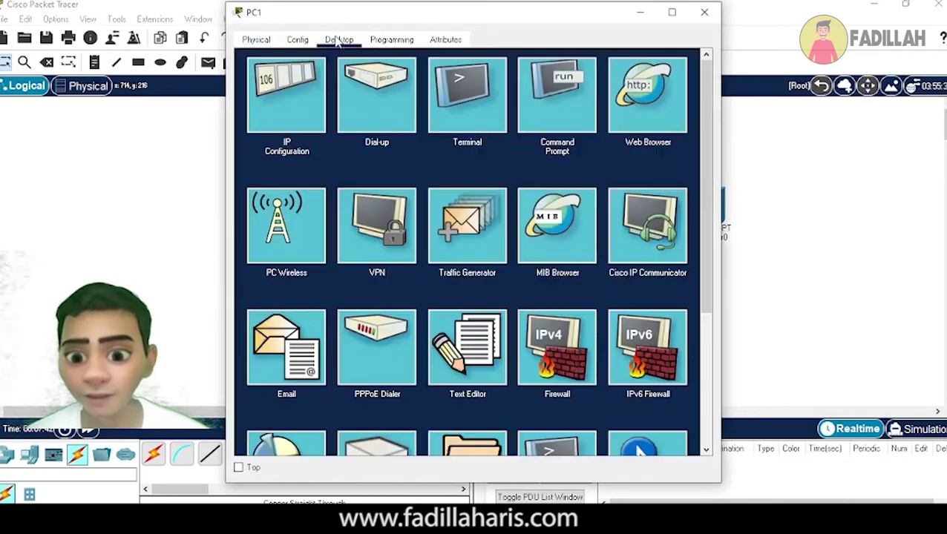
pyautogui.click(287, 96)
pyautogui.click(435, 137)
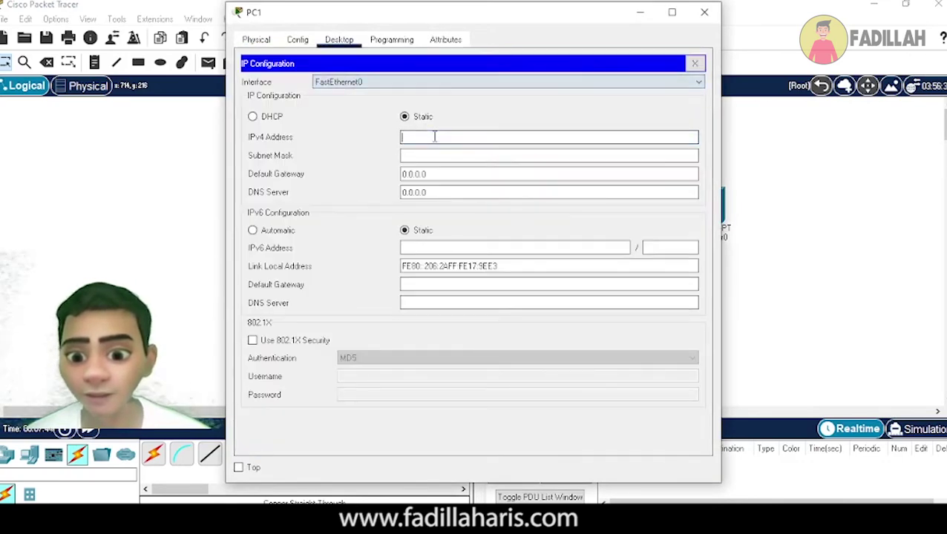
pyautogui.write('192')
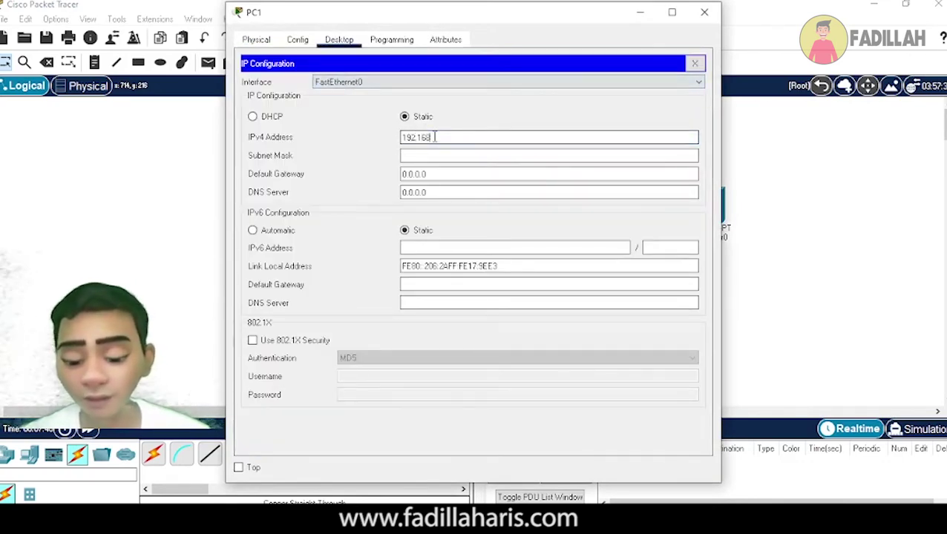
pyautogui.write('.168.10.')
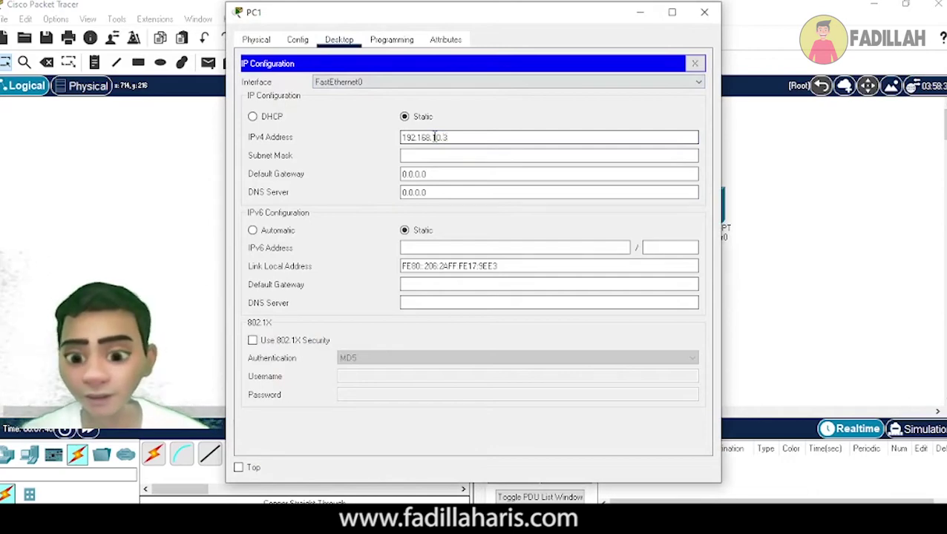
pyautogui.write('3')
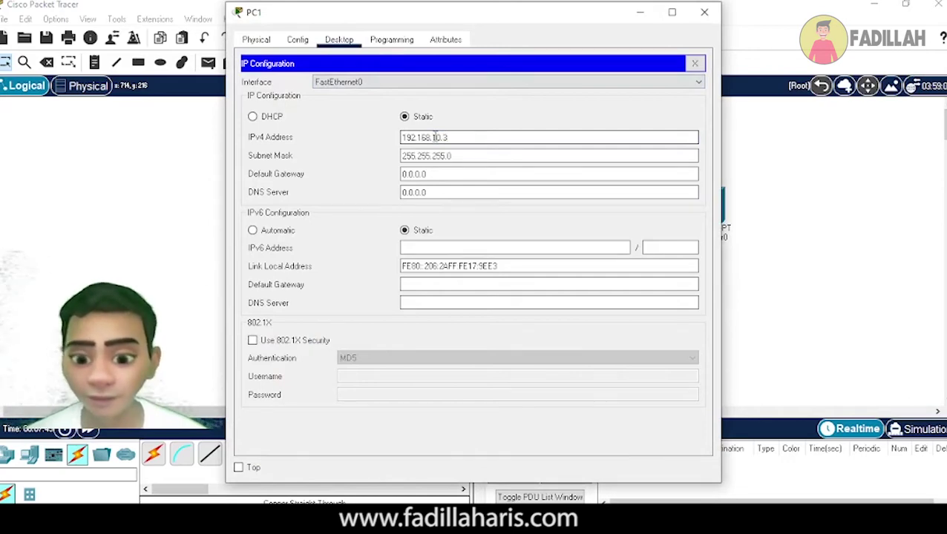
pyautogui.click(704, 12)
# - Set PC2's static IPv4 address to 192.168.10.4 with subnet mask 255.255.255.0
pyautogui.click(514, 353)
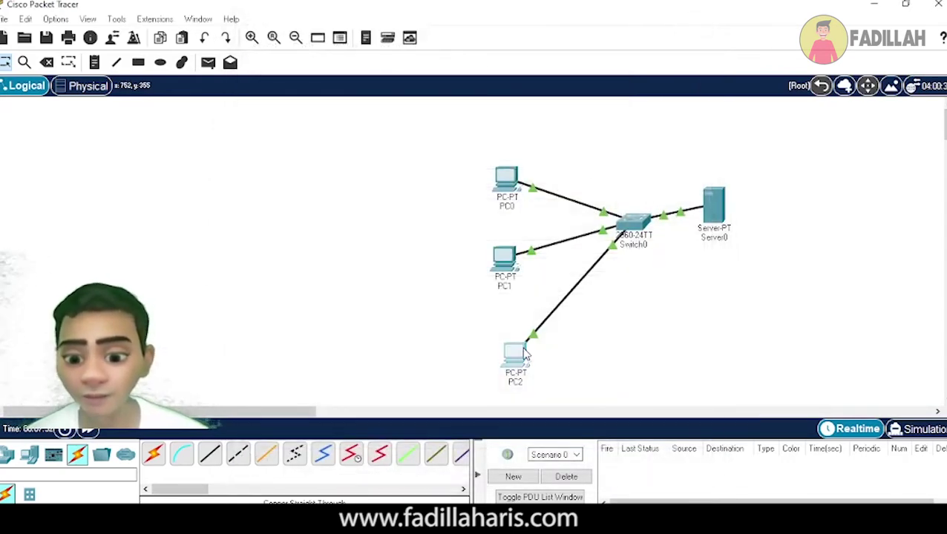
pyautogui.click(339, 39)
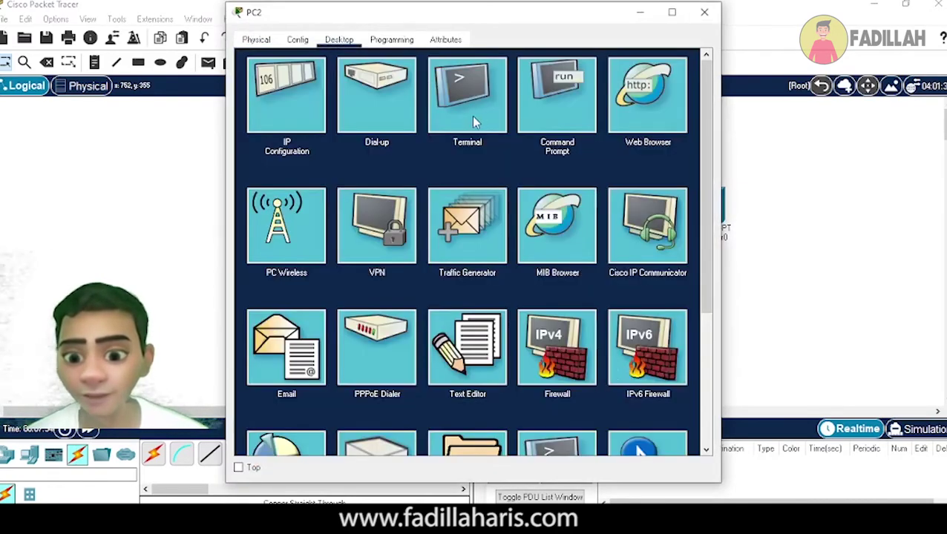
pyautogui.click(284, 105)
pyautogui.click(425, 135)
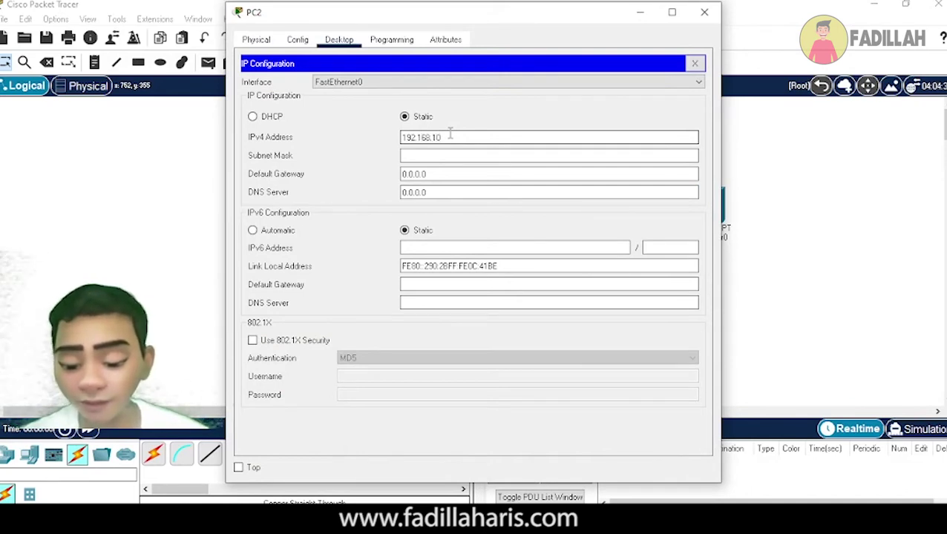
pyautogui.write('192.168.10.4')
pyautogui.press('Tab')
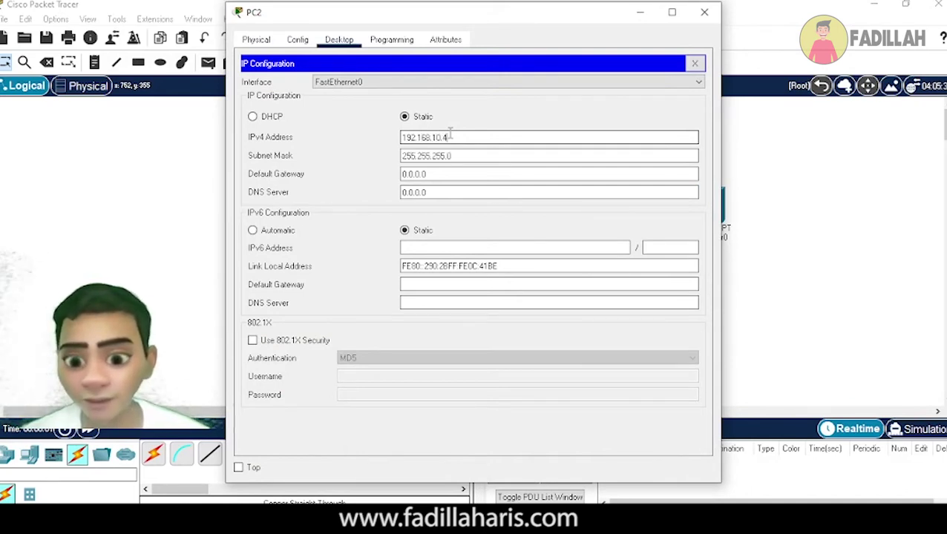
pyautogui.click(704, 11)
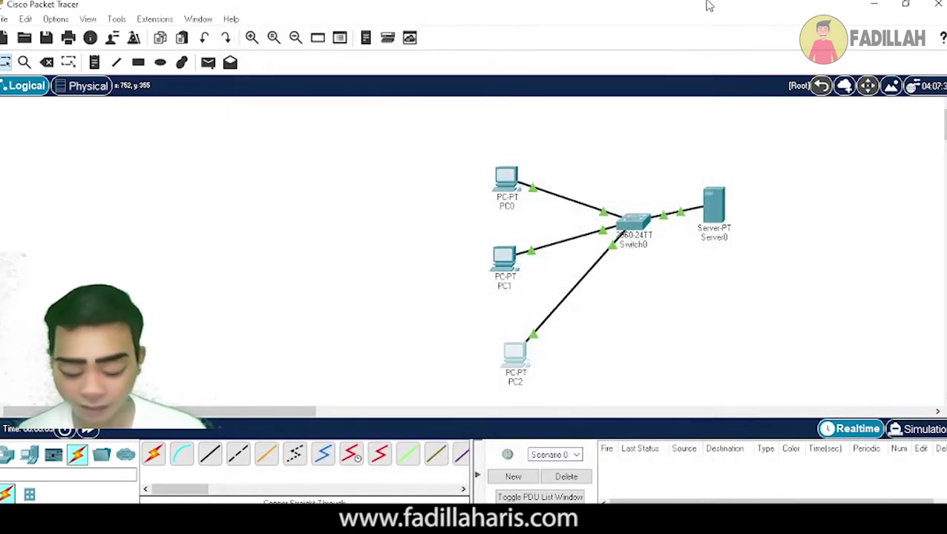
# - Set the domain name of Server0's EMAIL service to fhc.com
pyautogui.click(719, 217)
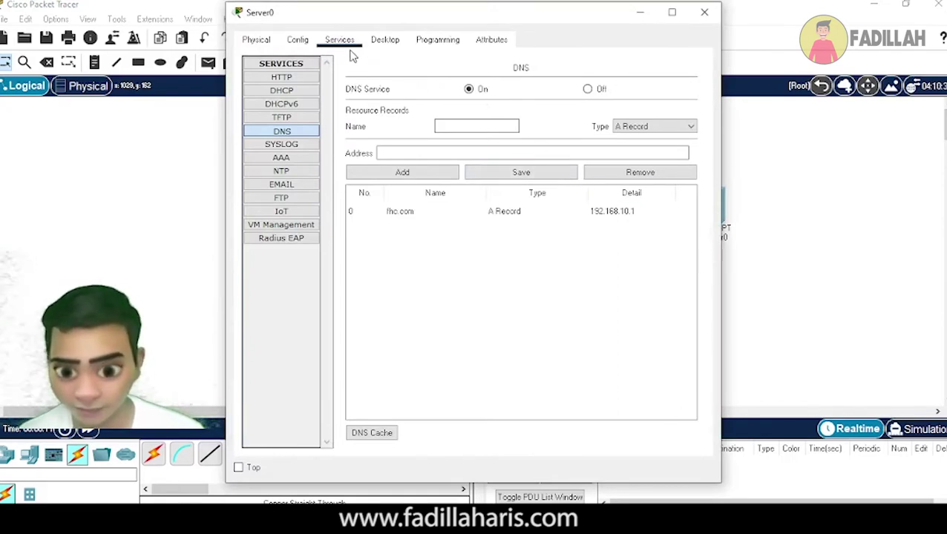
pyautogui.click(297, 196)
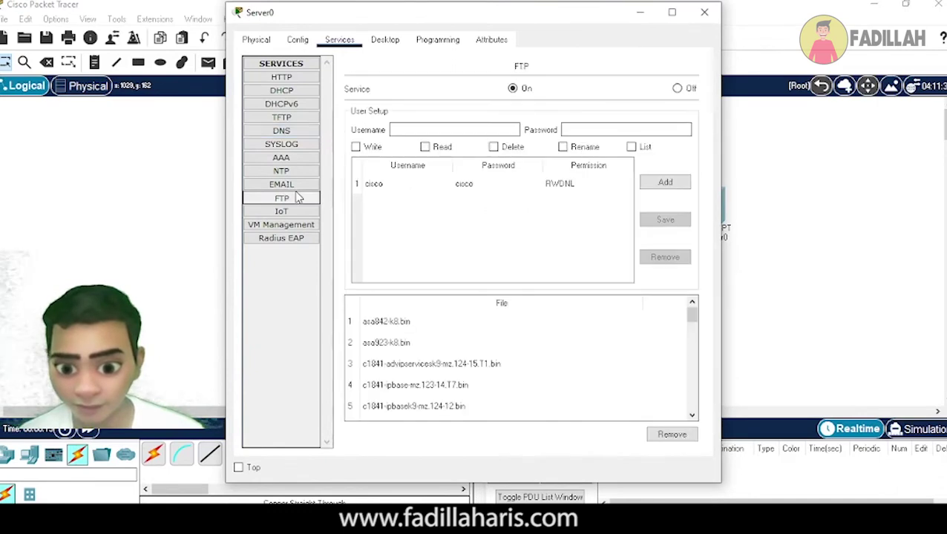
pyautogui.click(297, 183)
pyautogui.click(477, 143)
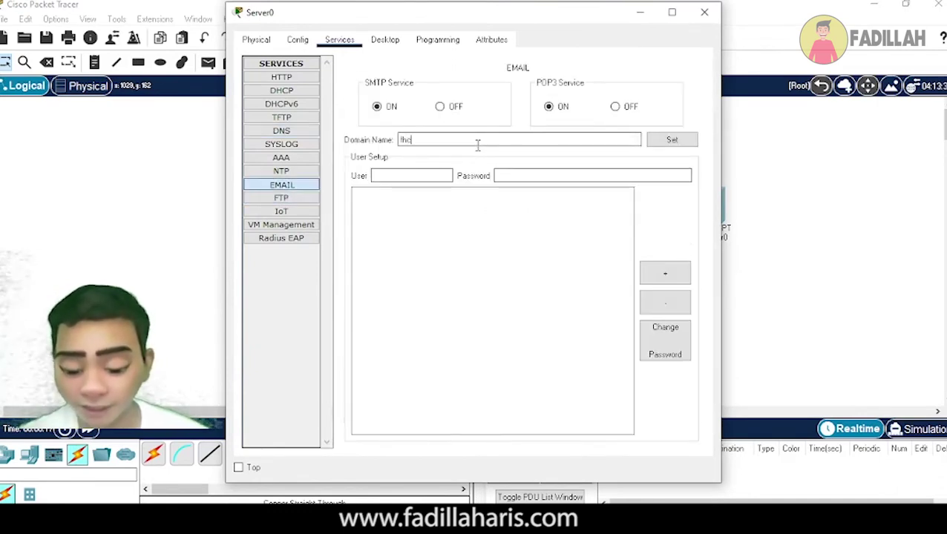
pyautogui.write('fhc.com')
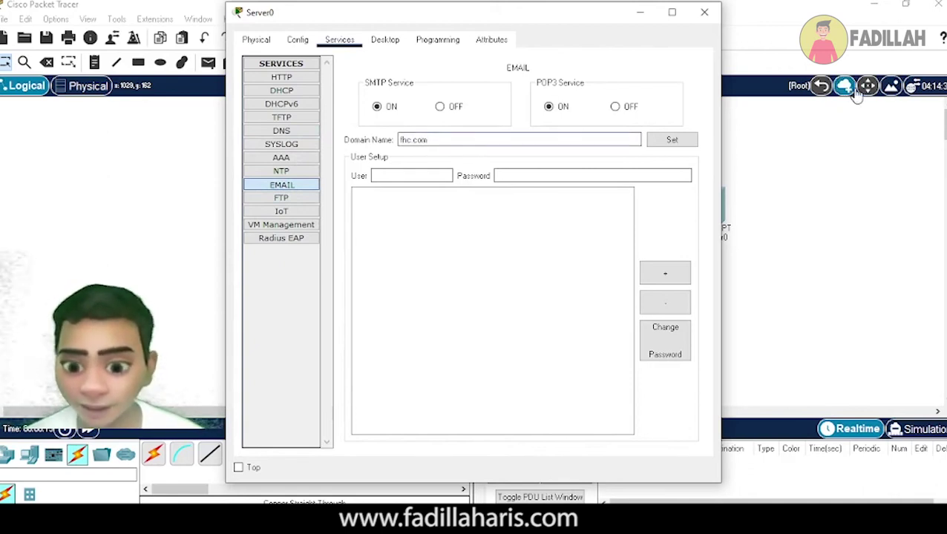
pyautogui.click(669, 141)
# - Add the mail account user1 with its account password to Server0's EMAIL service
pyautogui.click(439, 177)
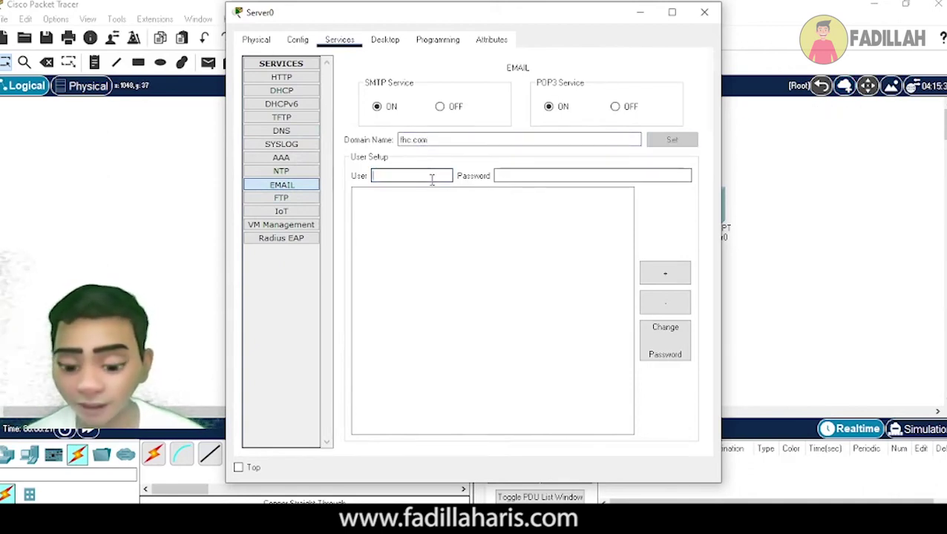
pyautogui.write('user1')
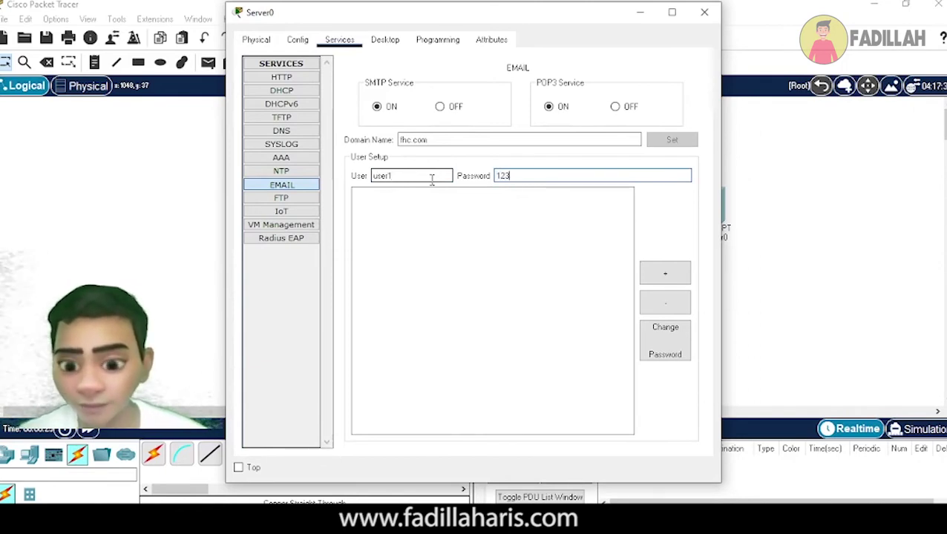
pyautogui.click(663, 271)
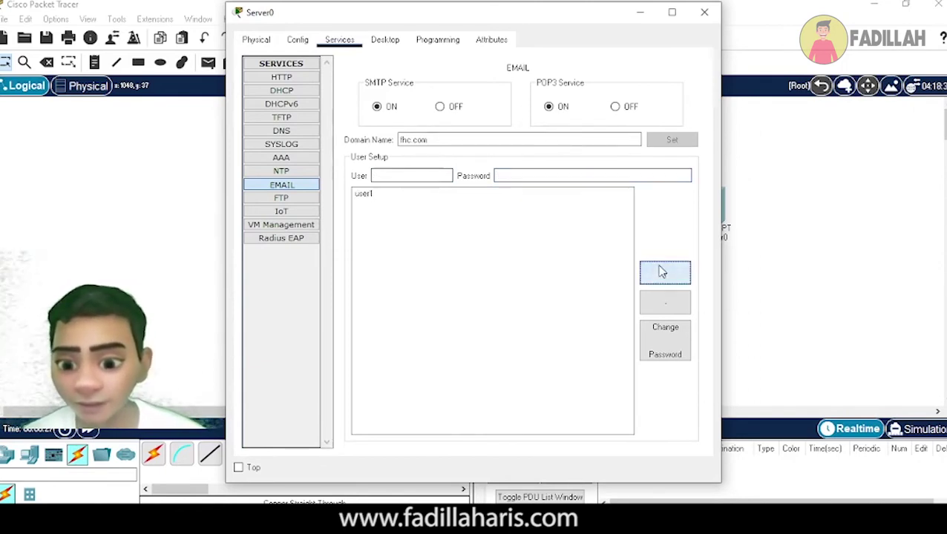
# - Add a second mail account, user2, with its account password on Server0
pyautogui.click(432, 178)
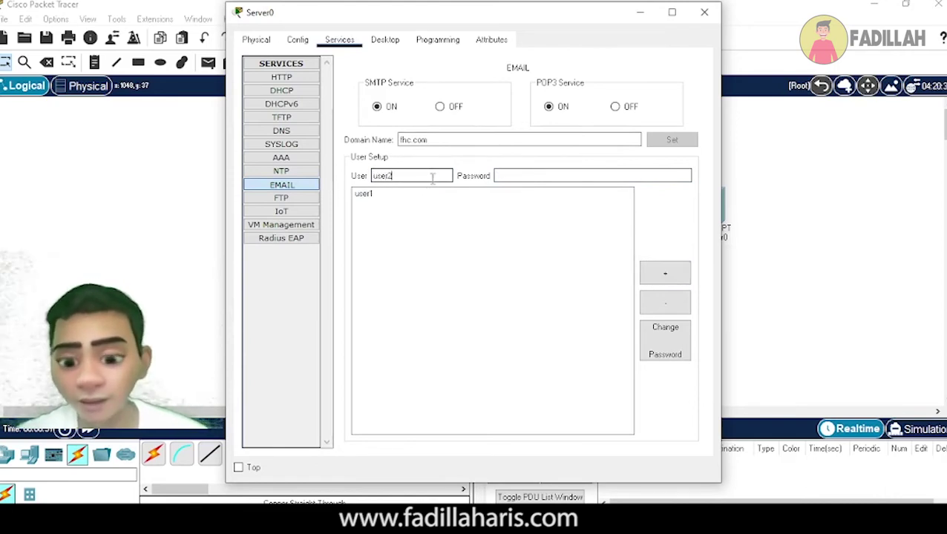
pyautogui.write('user2')
pyautogui.press('Tab')
pyautogui.write('123')
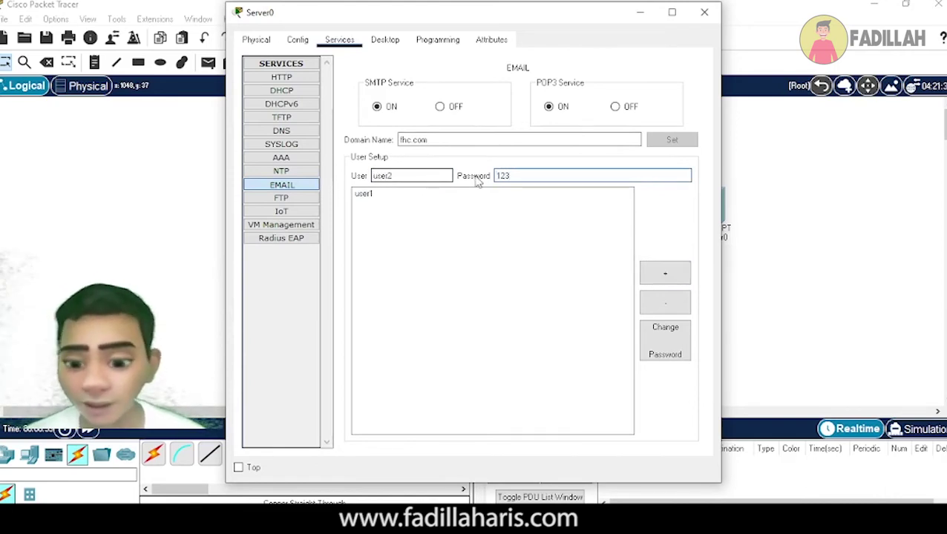
pyautogui.click(662, 271)
# - Add a third mail account, user3, with its account password on Server0 and close the server's window
pyautogui.click(416, 173)
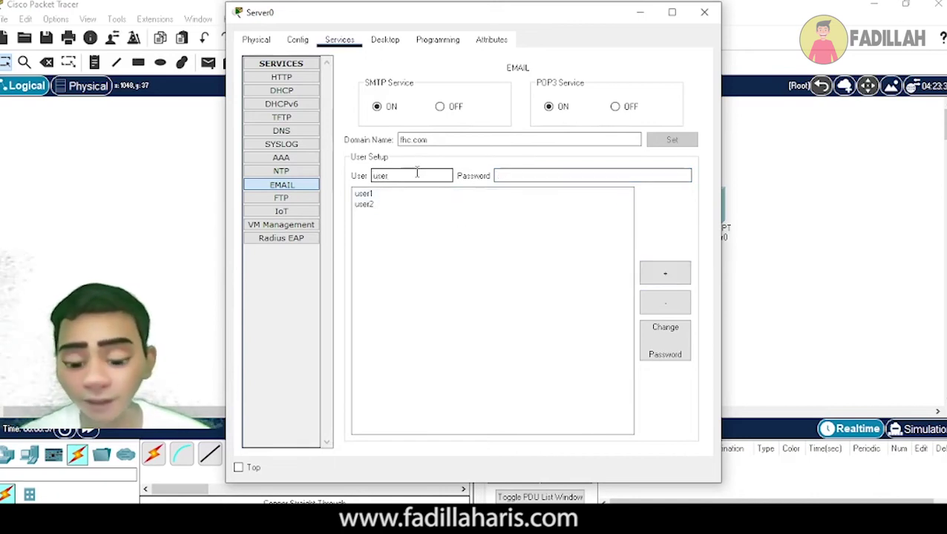
pyautogui.click(586, 173)
pyautogui.write('12')
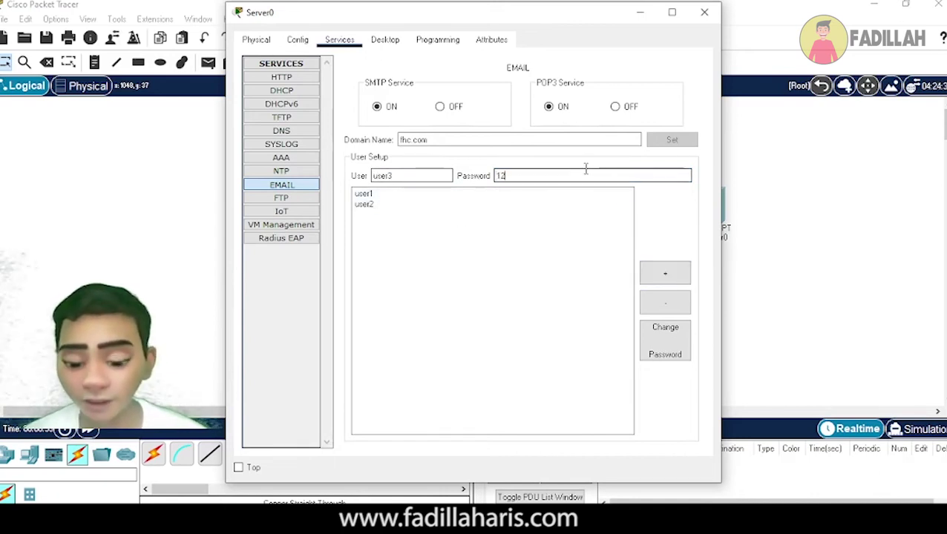
pyautogui.write('3')
pyautogui.click(674, 274)
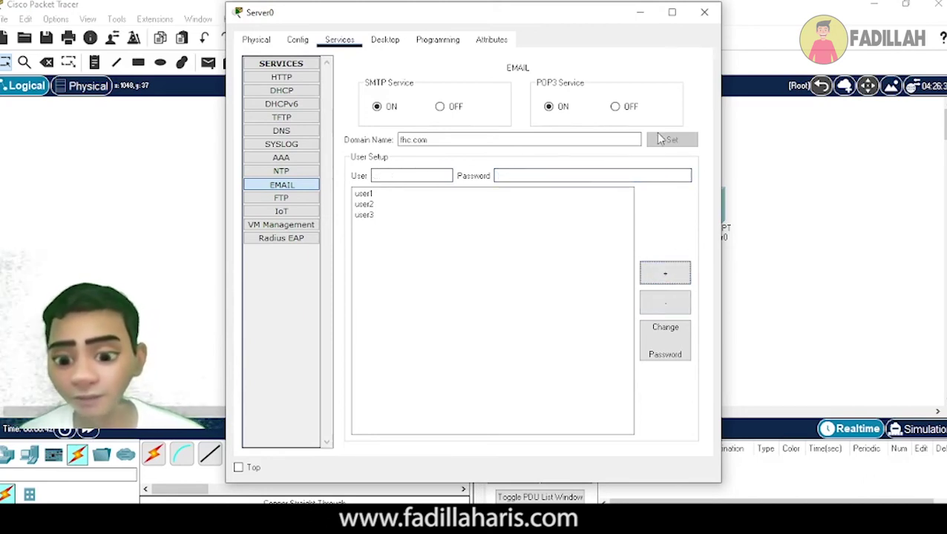
pyautogui.click(703, 13)
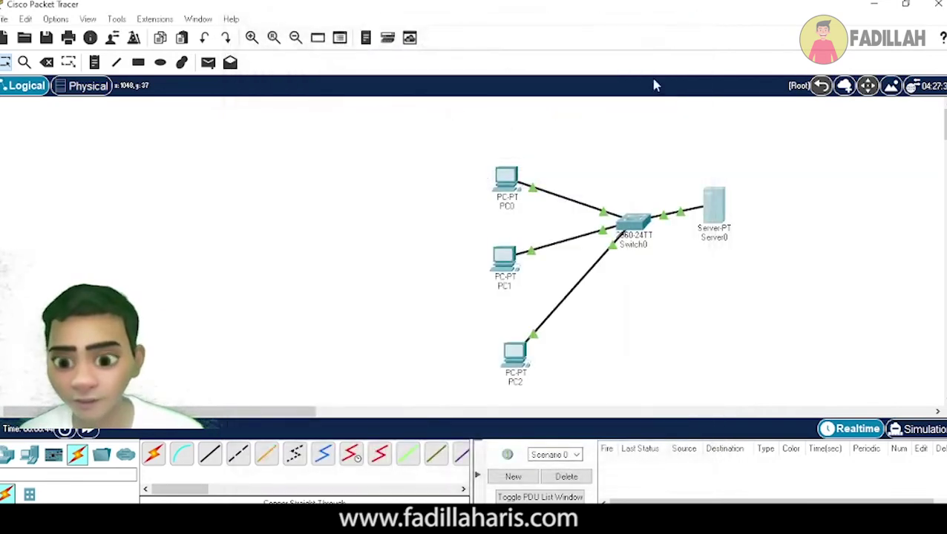
# - Open PC0's mail configuration and fill in the user information with the name user1 and that account's email address
pyautogui.click(503, 190)
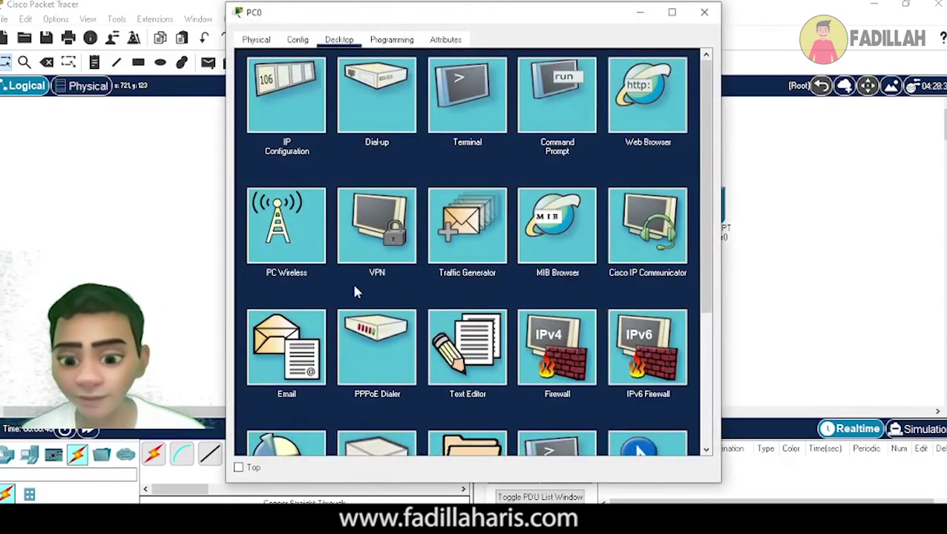
pyautogui.scroll(-1, 352, 282)
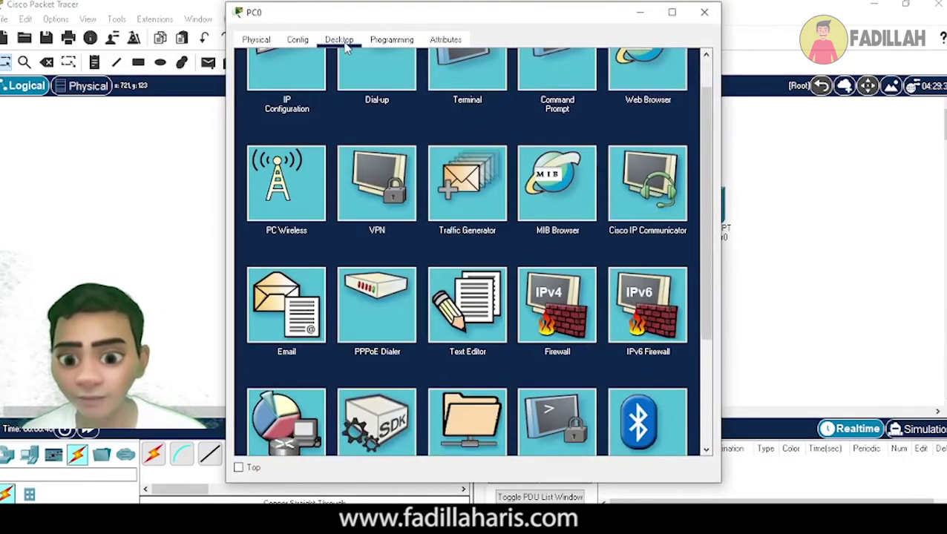
pyautogui.click(289, 328)
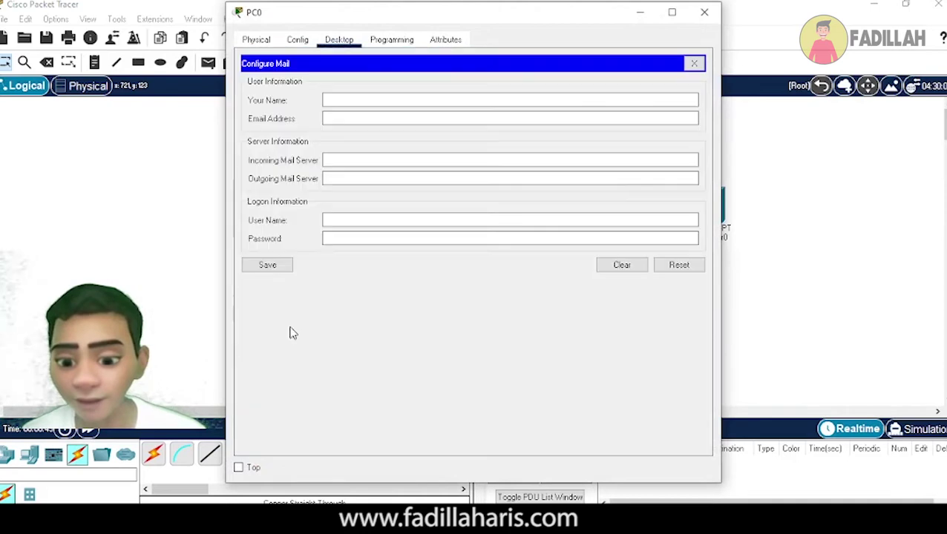
pyautogui.click(381, 104)
pyautogui.write('user')
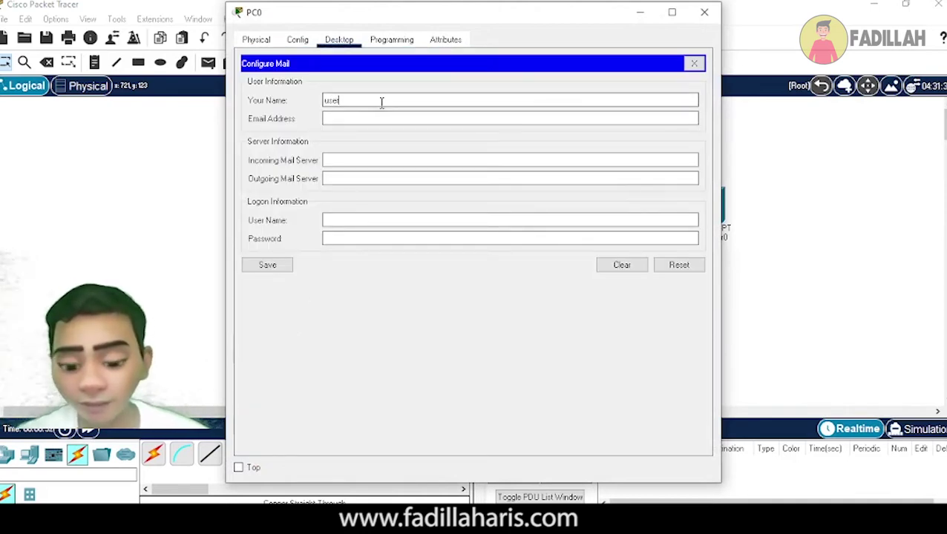
pyautogui.write('1')
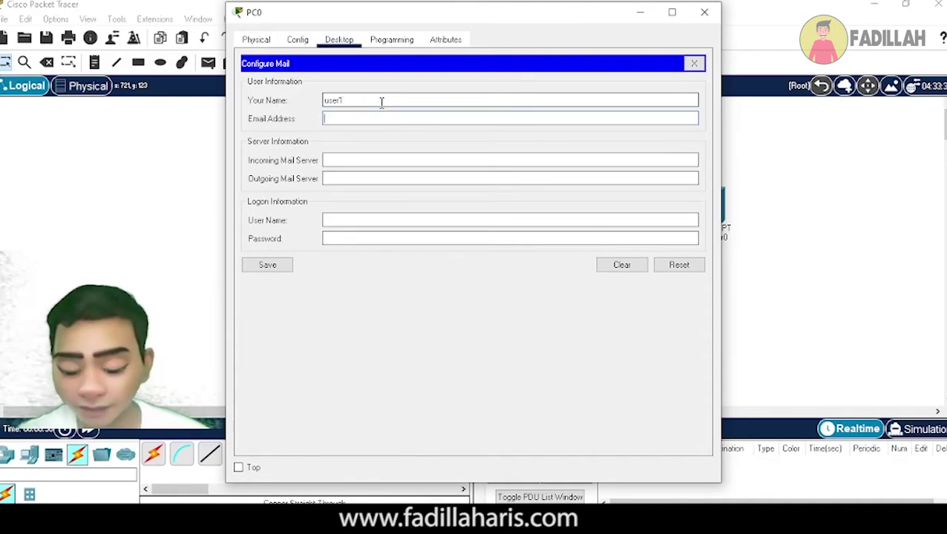
pyautogui.write('user1')
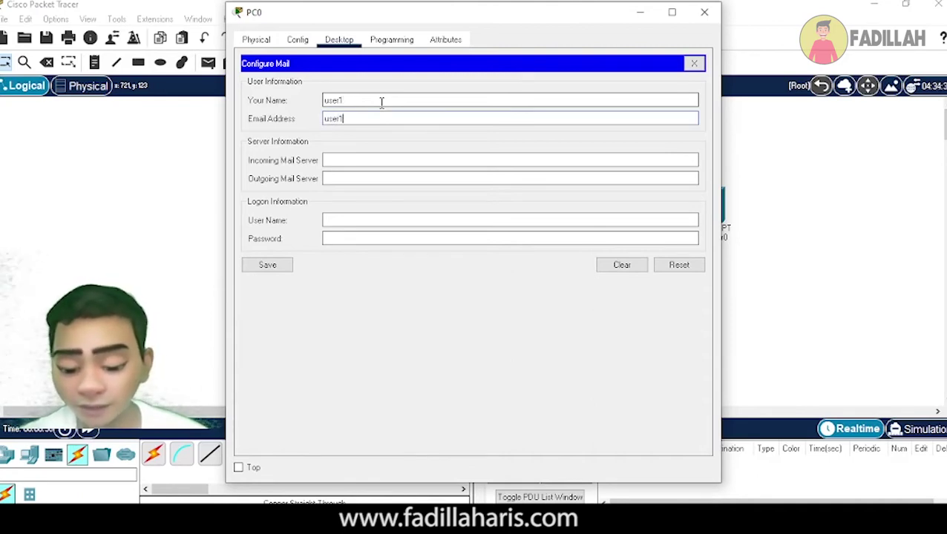
pyautogui.write('@fh')
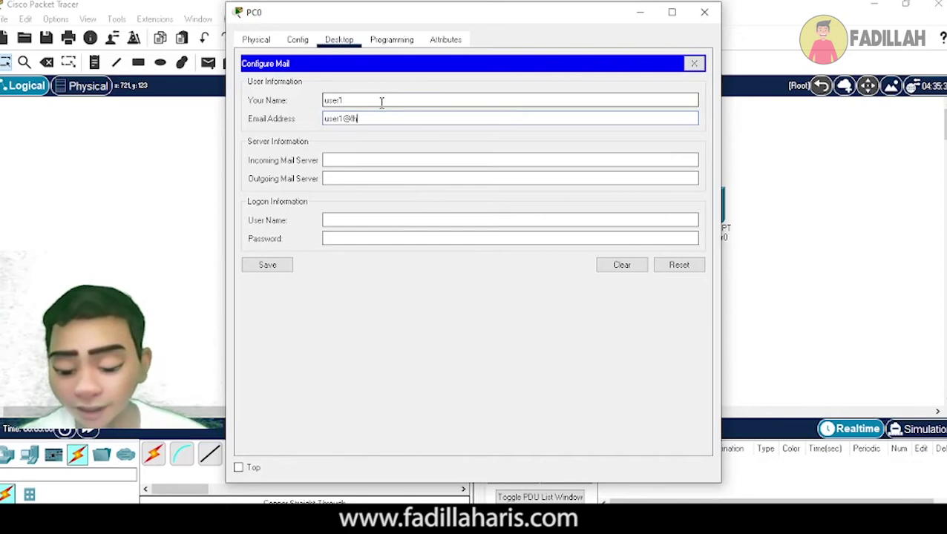
pyautogui.write('lhc.com')
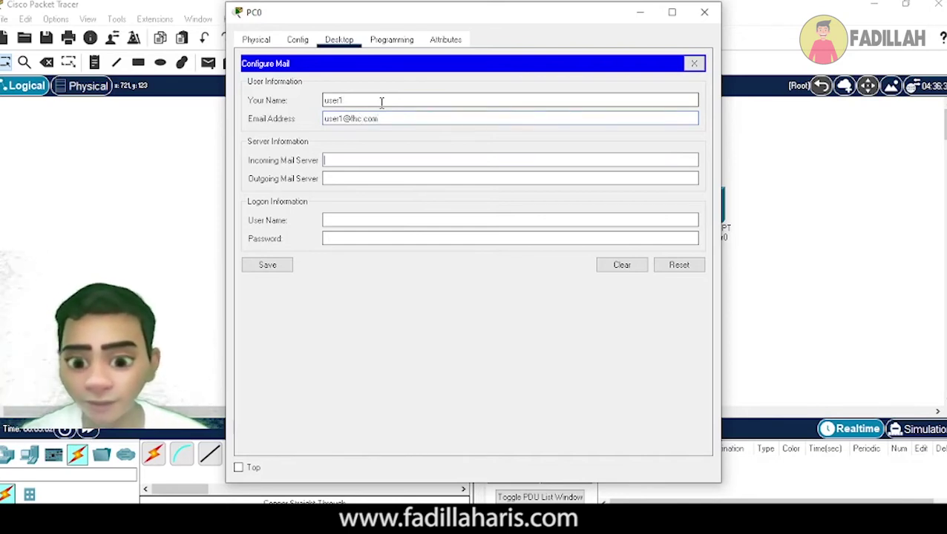
# - Set PC0's mail servers to fhc.xom incoming and fhc.com outgoing, enter the logon name user1 with the account password, and save
pyautogui.write('lhc')
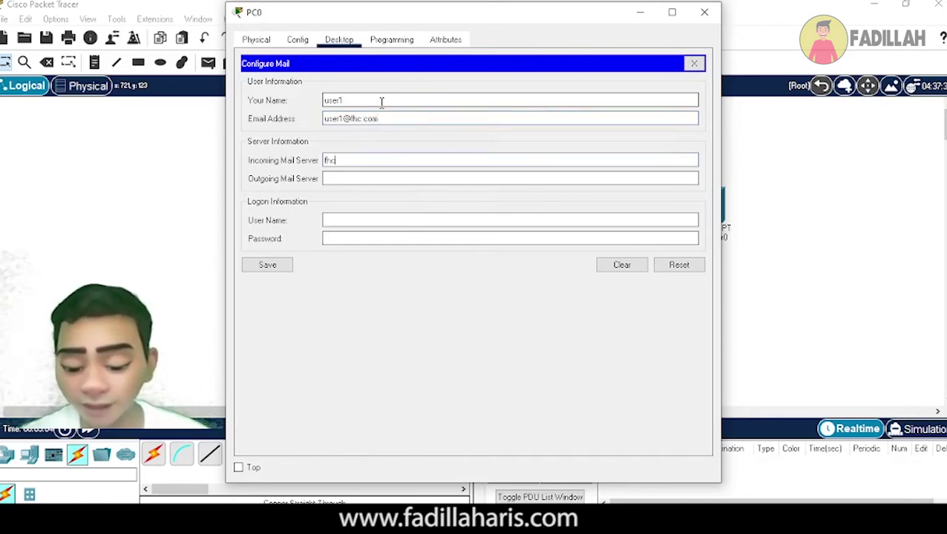
pyautogui.write('.com')
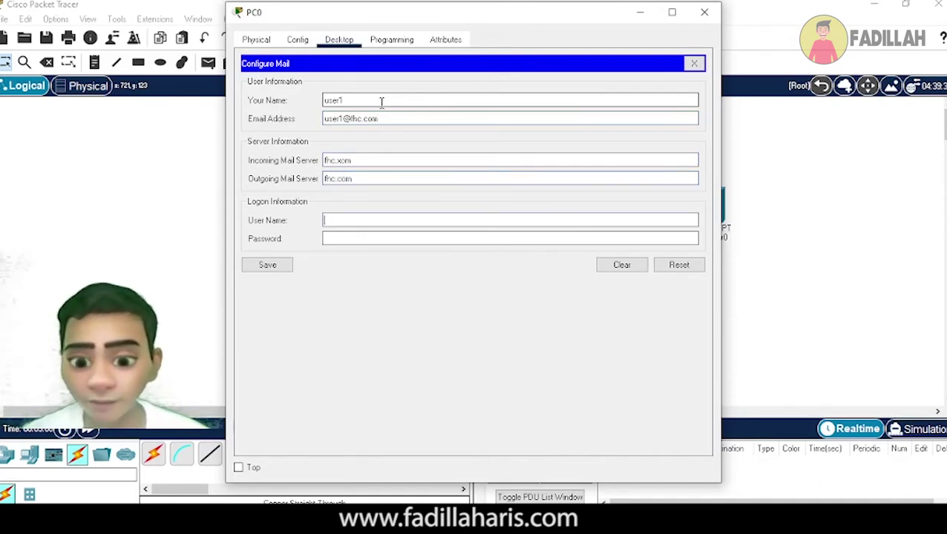
pyautogui.write('user1')
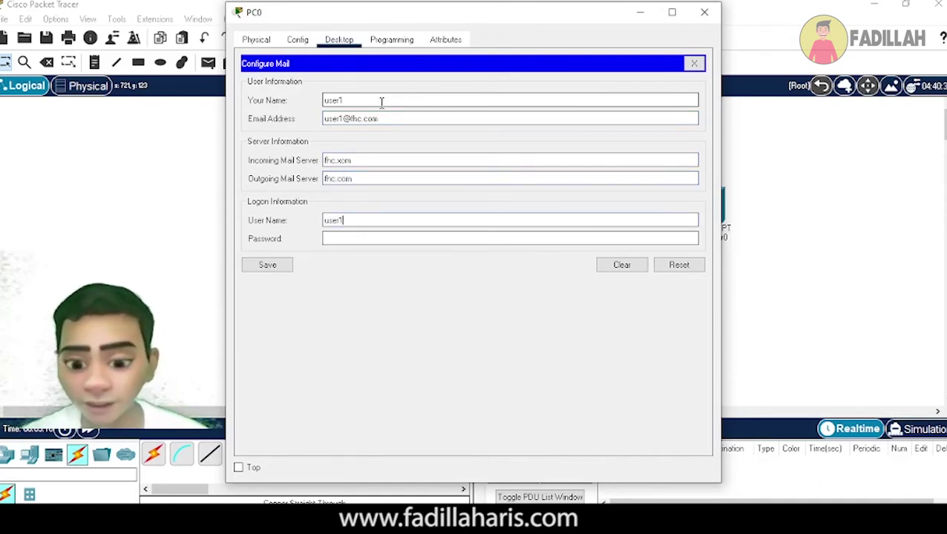
pyautogui.press('Tab')
pyautogui.write('12')
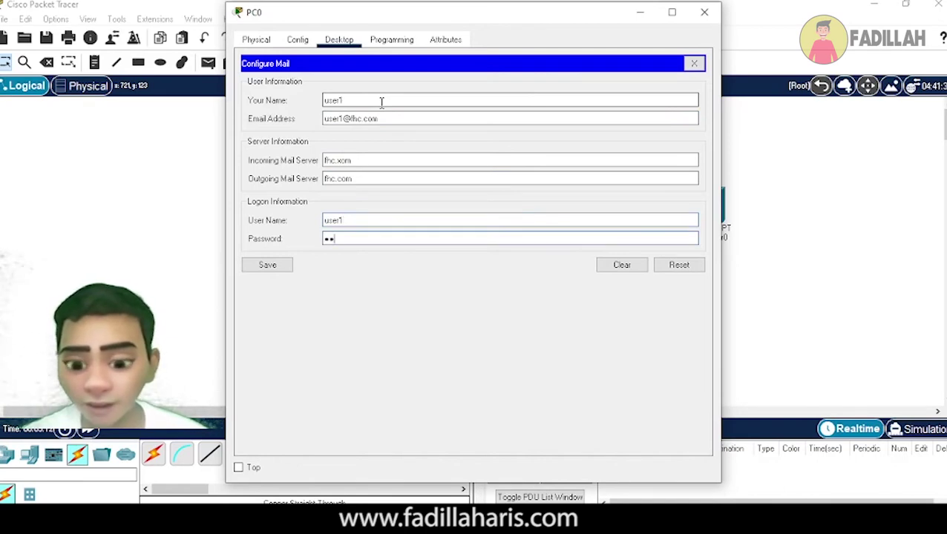
pyautogui.click(282, 265)
pyautogui.click(704, 12)
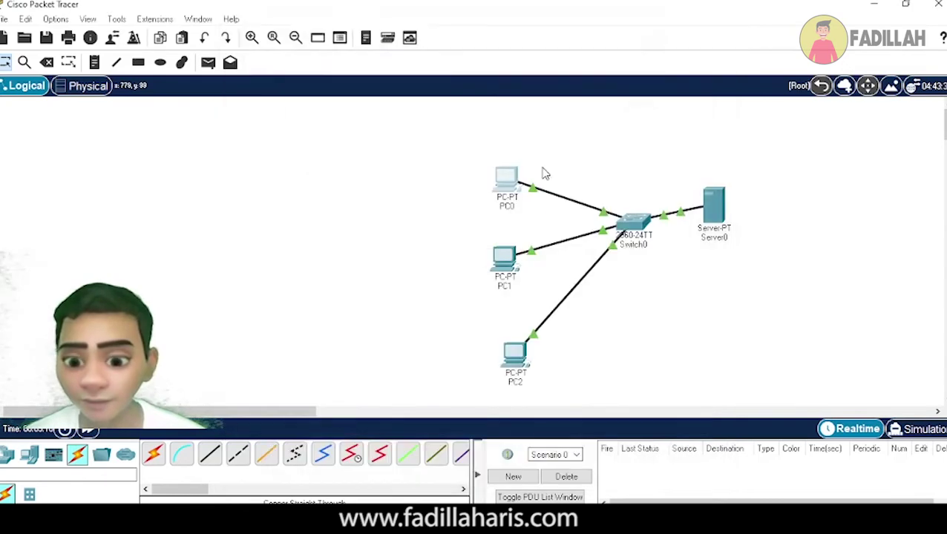
# - Open PC1's mail configuration and fill in the user information with the name user2 and that account's email address
pyautogui.click(511, 258)
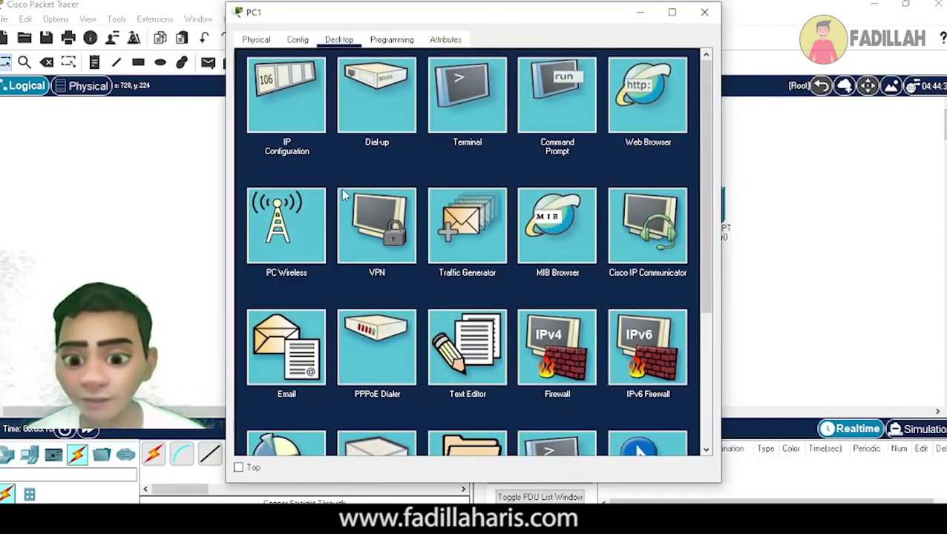
pyautogui.click(300, 349)
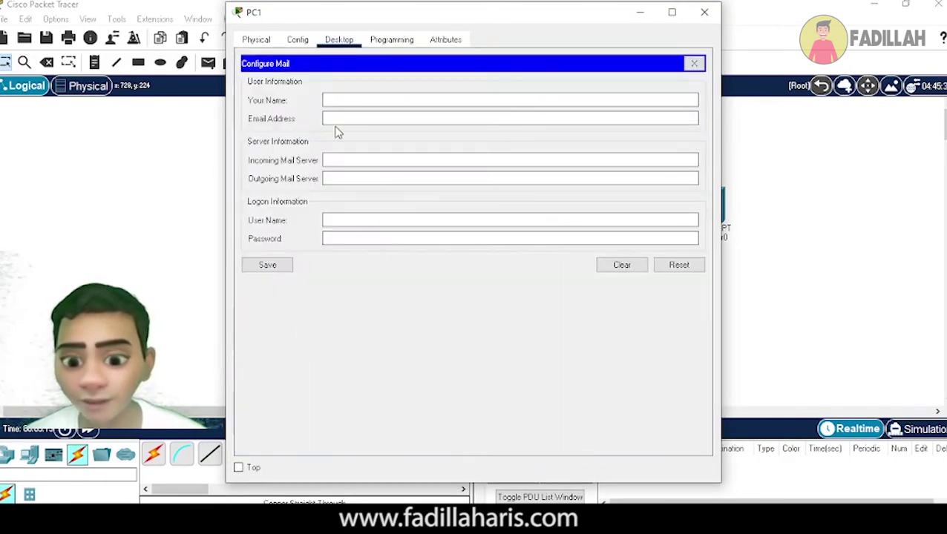
pyautogui.click(349, 102)
pyautogui.write('user2')
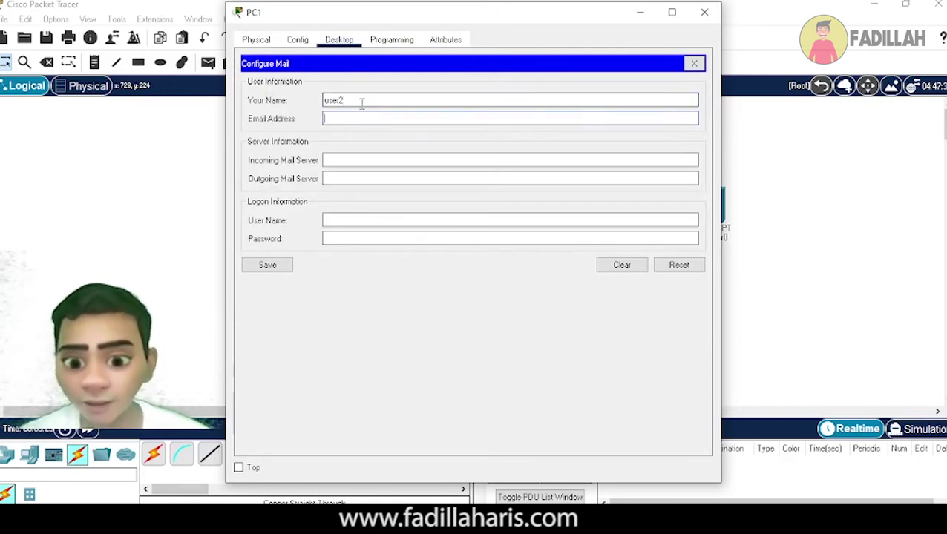
pyautogui.write('user2')
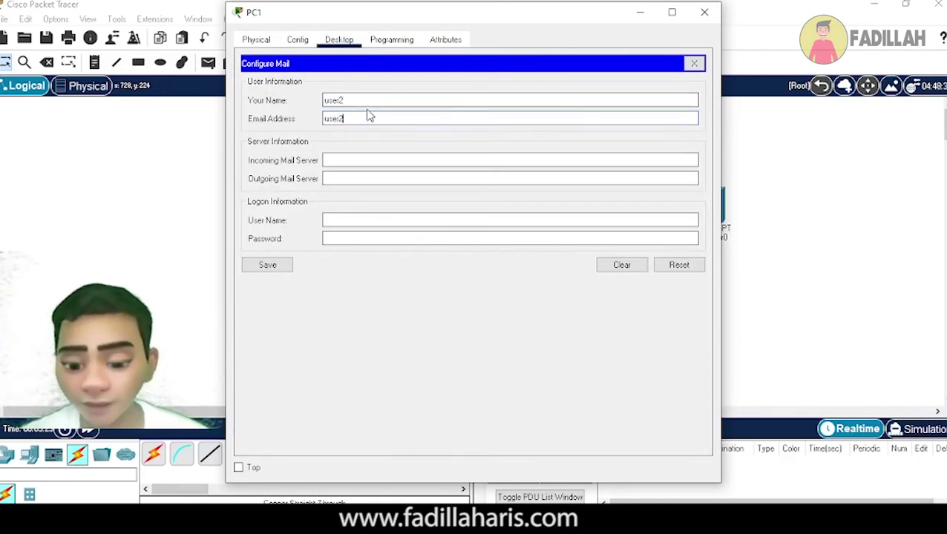
pyautogui.write('@hhc')
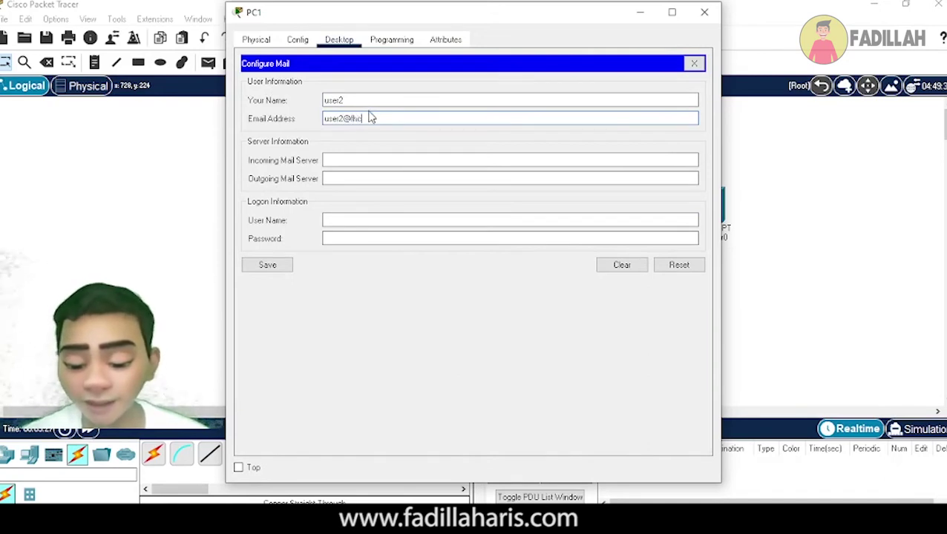
pyautogui.write('.com')
pyautogui.press('Tab')
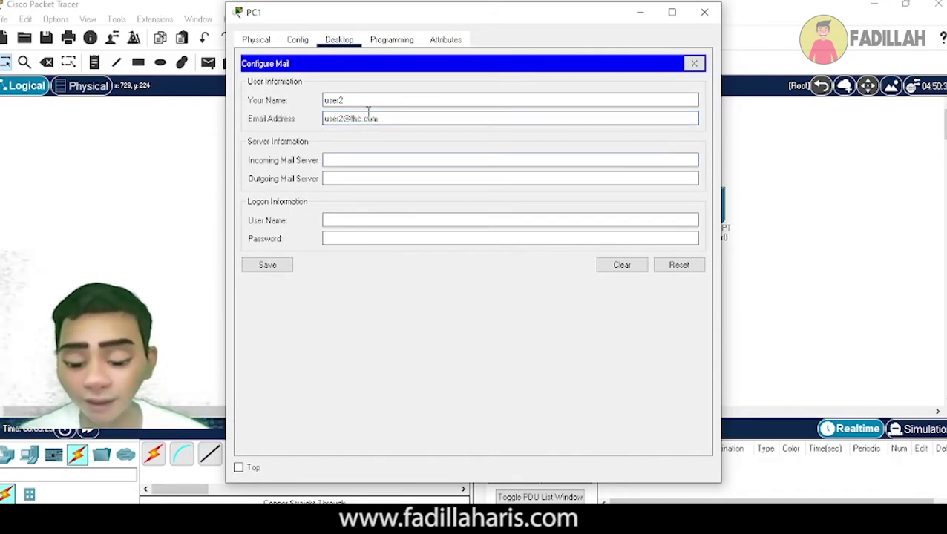
# - Set PC1's incoming and outgoing mail servers to fhc.com, enter the logon name user2 with the account password, and save
pyautogui.write('lhc.com')
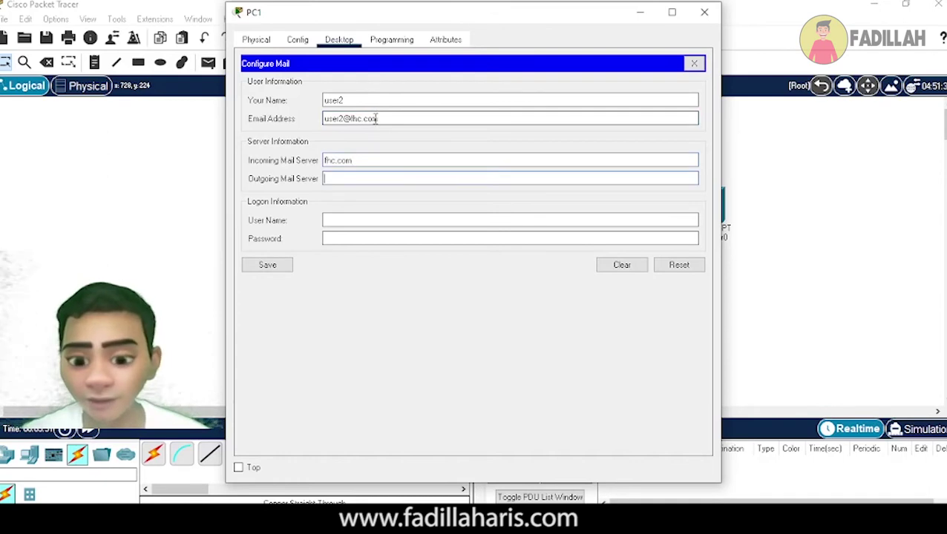
pyautogui.write('lhc.com')
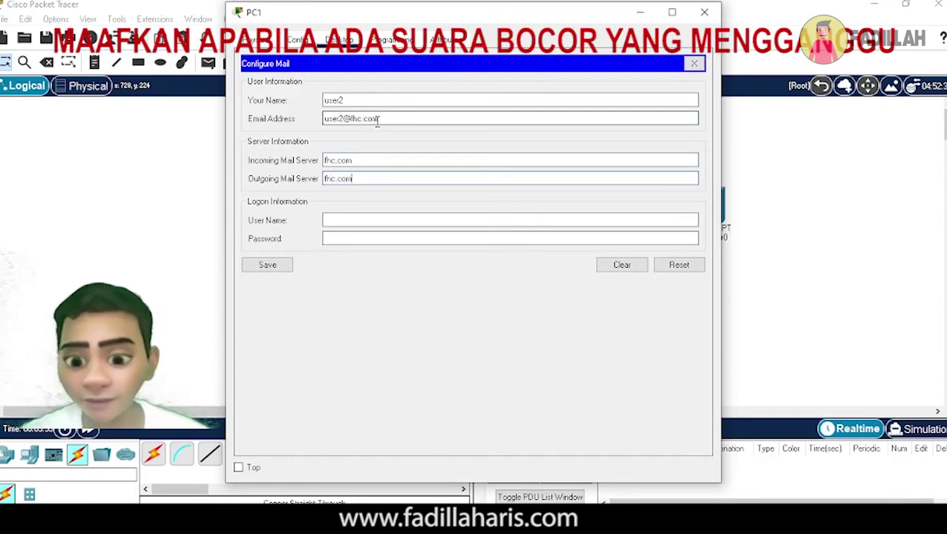
pyautogui.press('Tab')
pyautogui.write('user2')
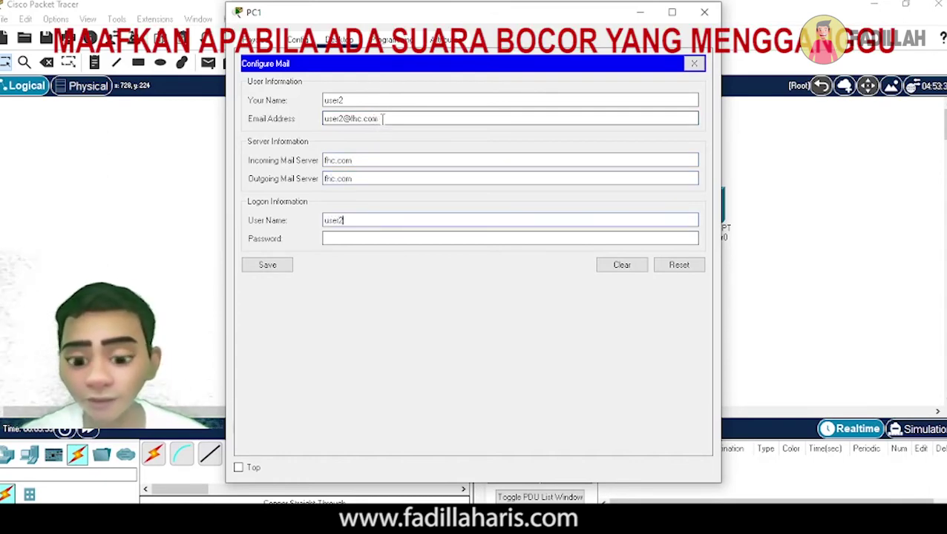
pyautogui.write('123')
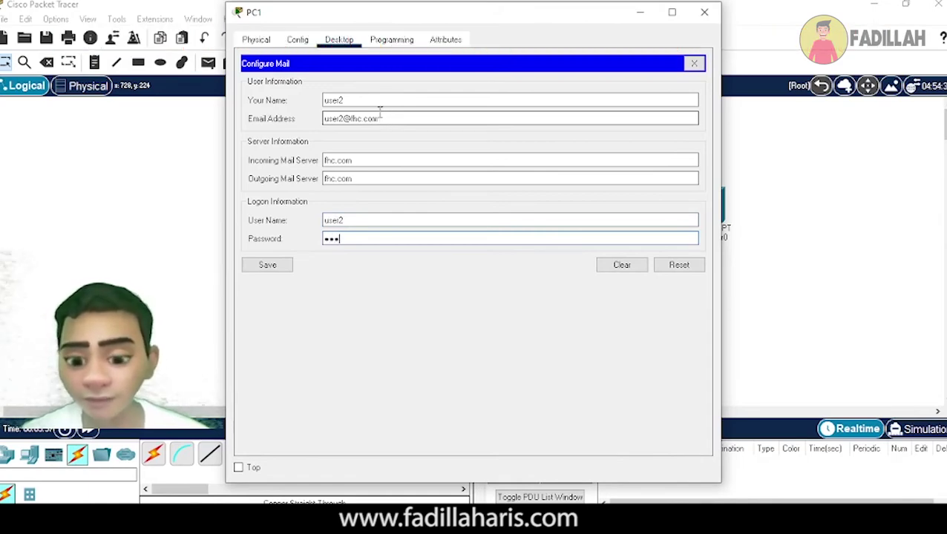
pyautogui.click(279, 263)
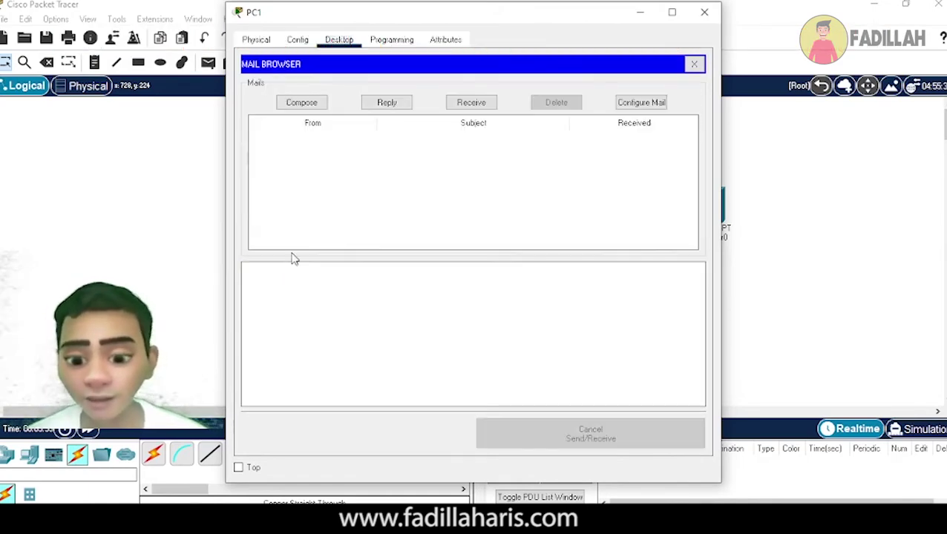
pyautogui.click(704, 12)
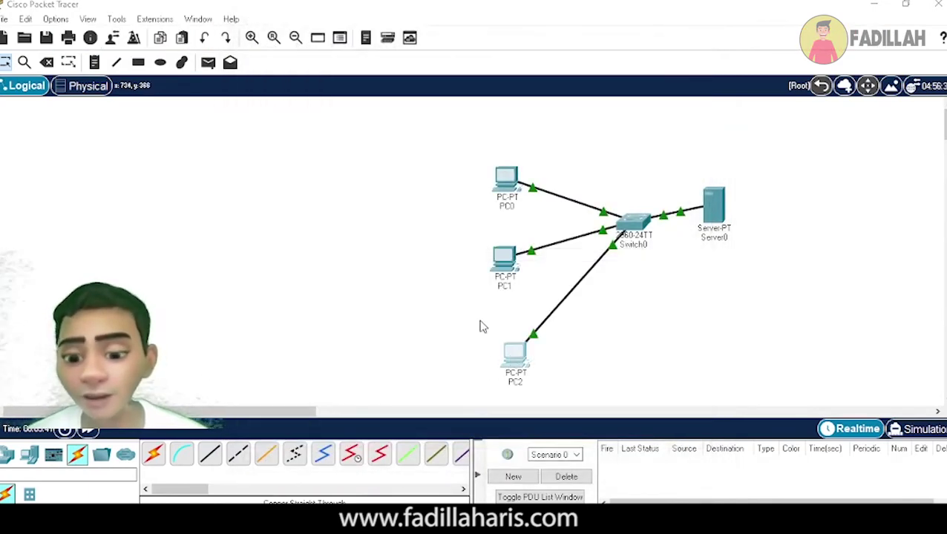
# - Open PC2's mail configuration and fill in the user information with the name user3 and that account's email address
pyautogui.click(509, 369)
pyautogui.click(297, 349)
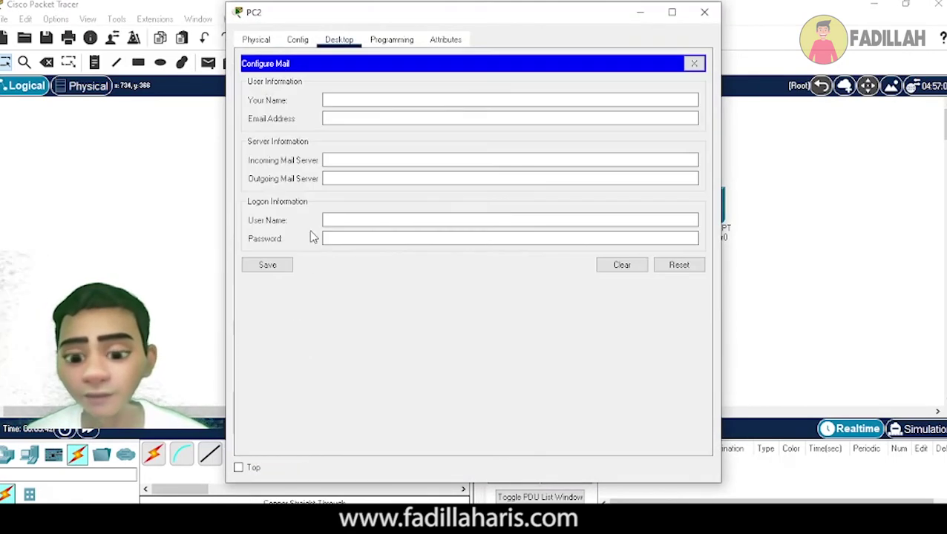
pyautogui.click(382, 101)
pyautogui.write('u')
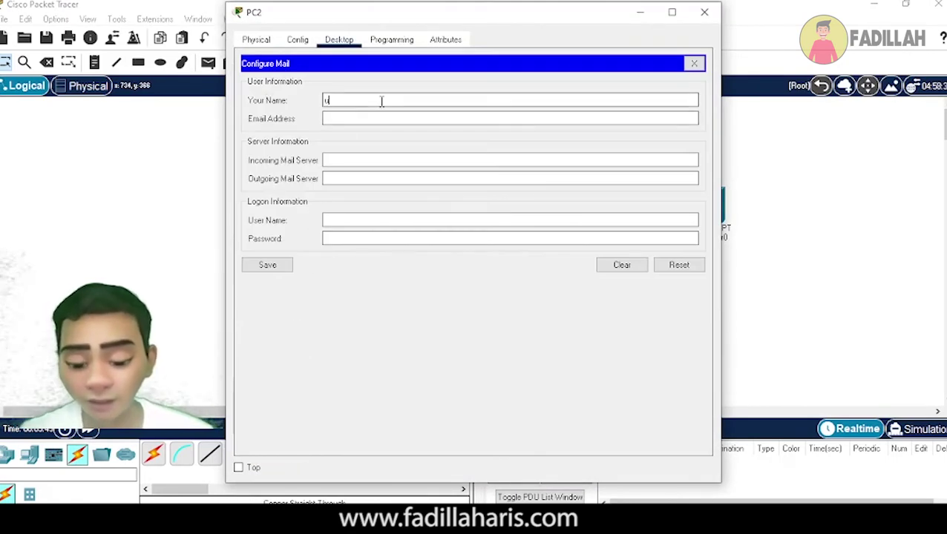
pyautogui.write('ser')
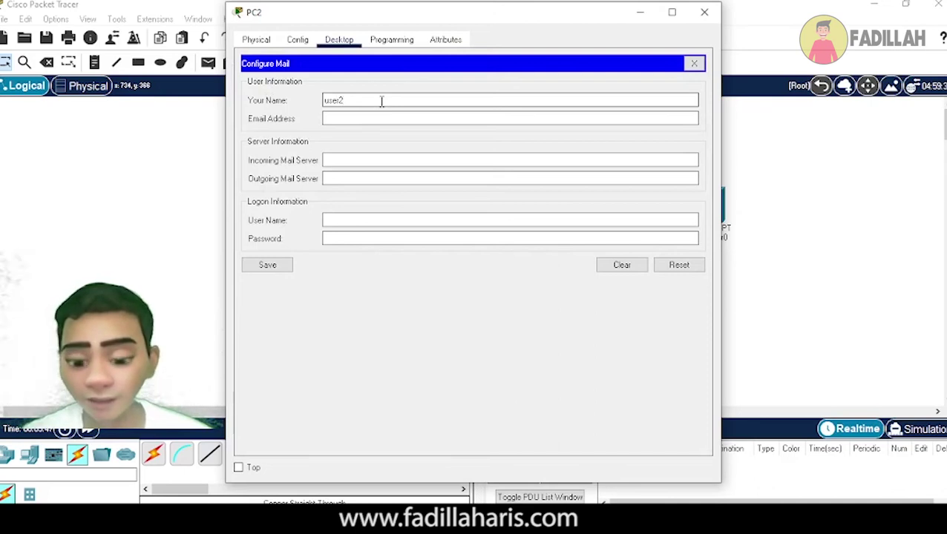
pyautogui.write('2')
pyautogui.press('BackSpace')
pyautogui.write('3')
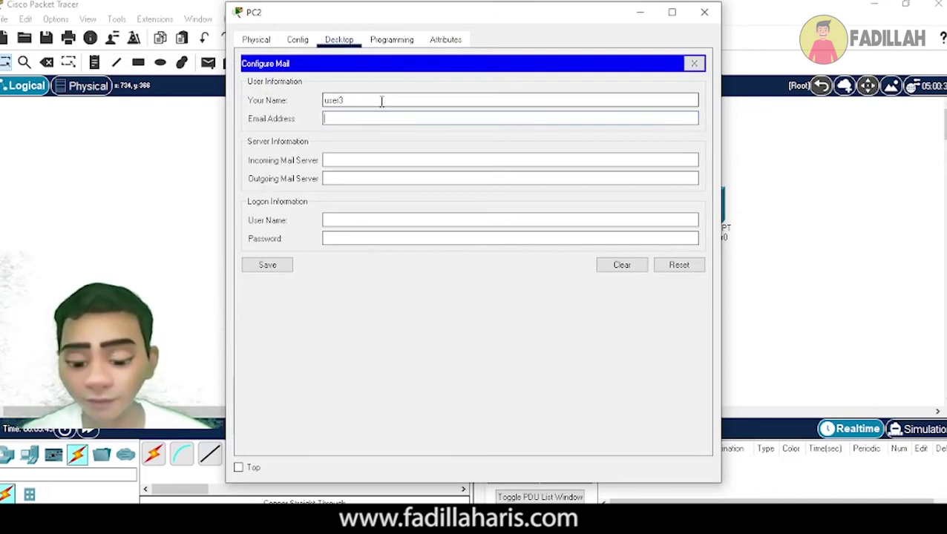
pyautogui.write('user')
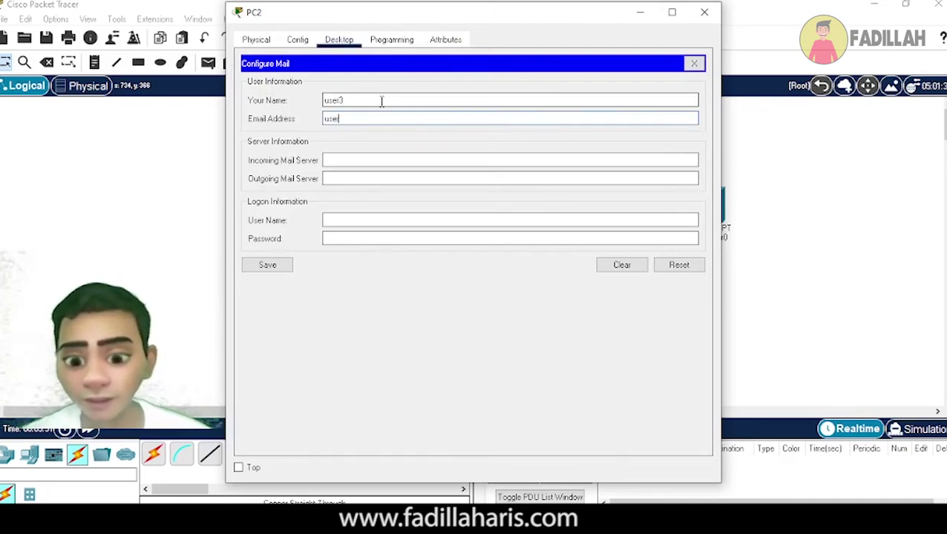
pyautogui.write('3@fhc.com')
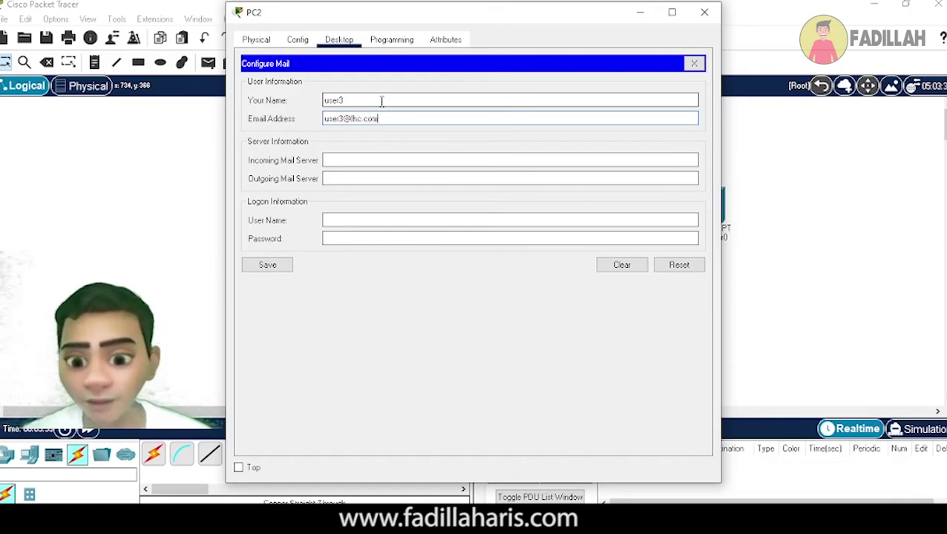
pyautogui.press('Tab')
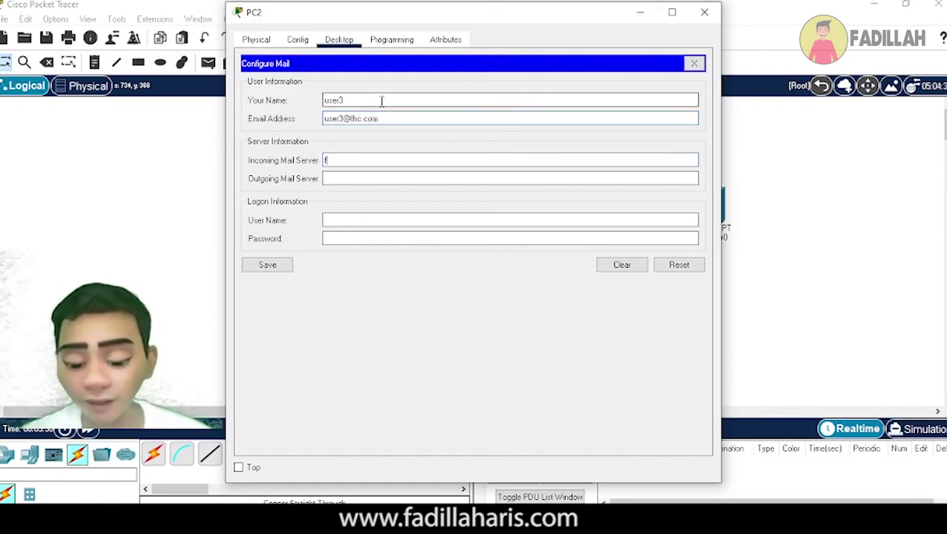
# - Set PC2's incoming and outgoing mail servers to fhc.com, enter the logon name user3 with the account password, and save
pyautogui.write('fhc.com')
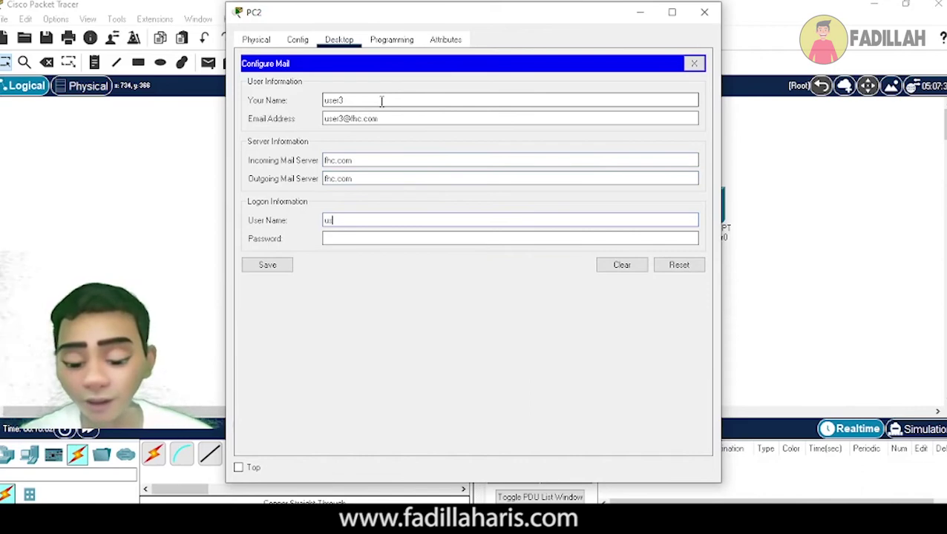
pyautogui.write('user3')
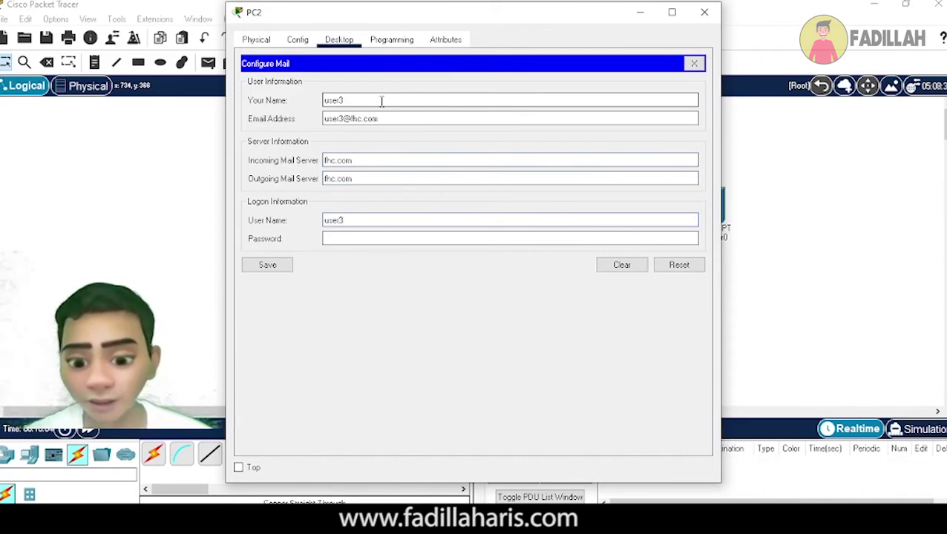
pyautogui.click(358, 236)
pyautogui.write('1')
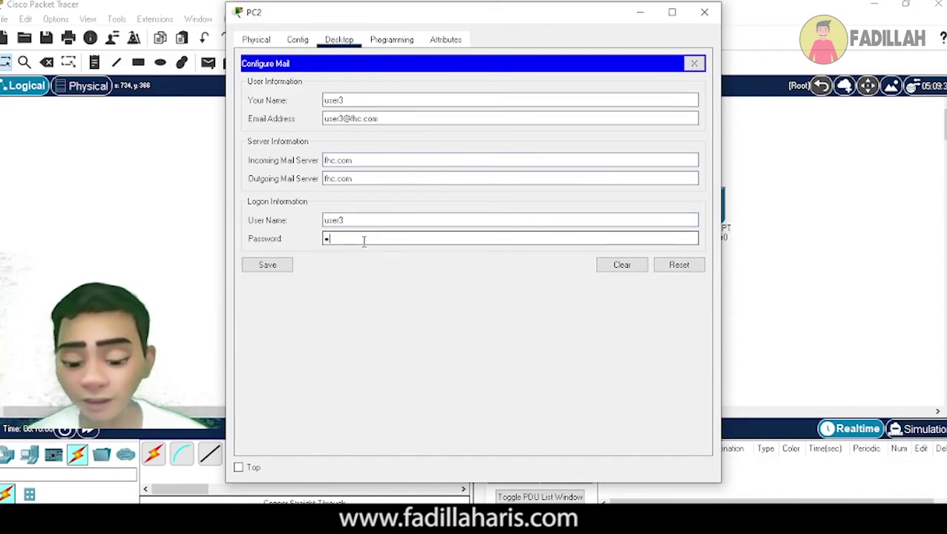
pyautogui.write('2')
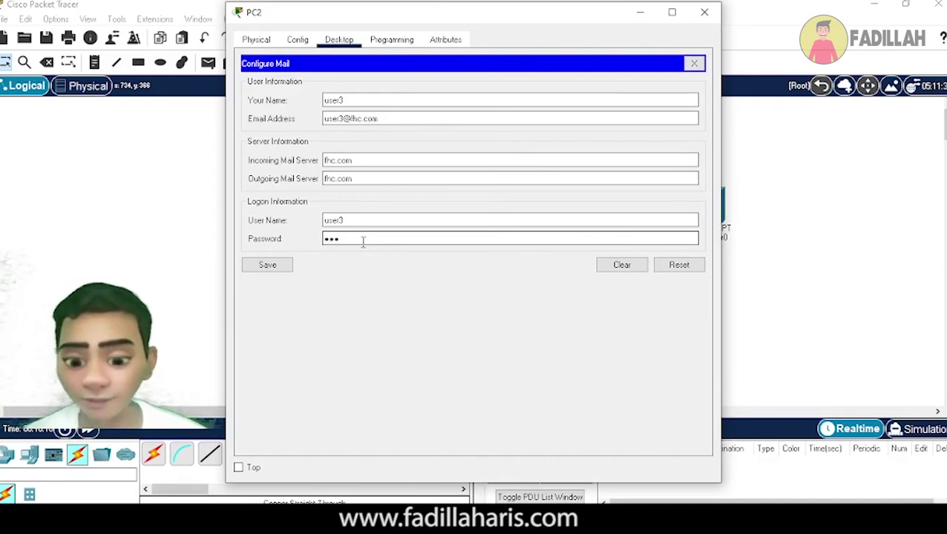
pyautogui.write('3')
pyautogui.click(276, 266)
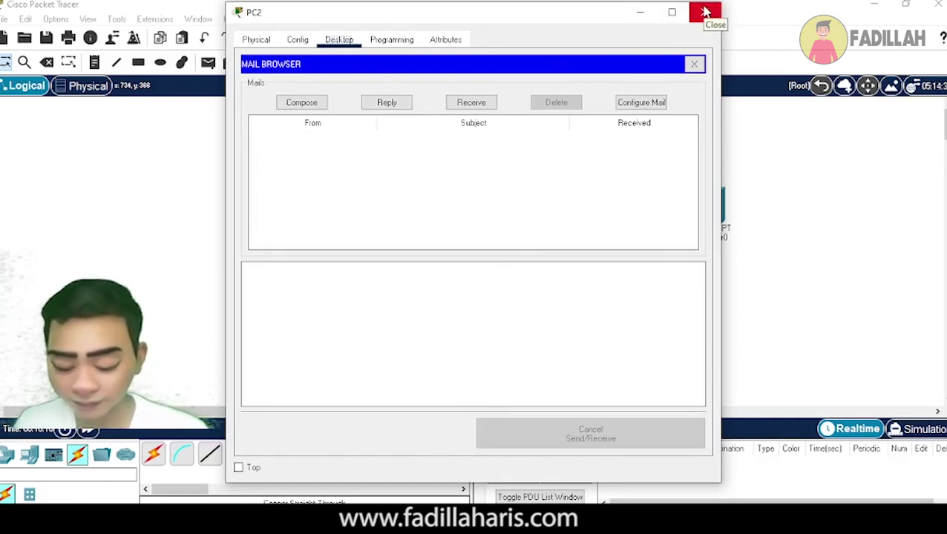
pyautogui.click(705, 12)
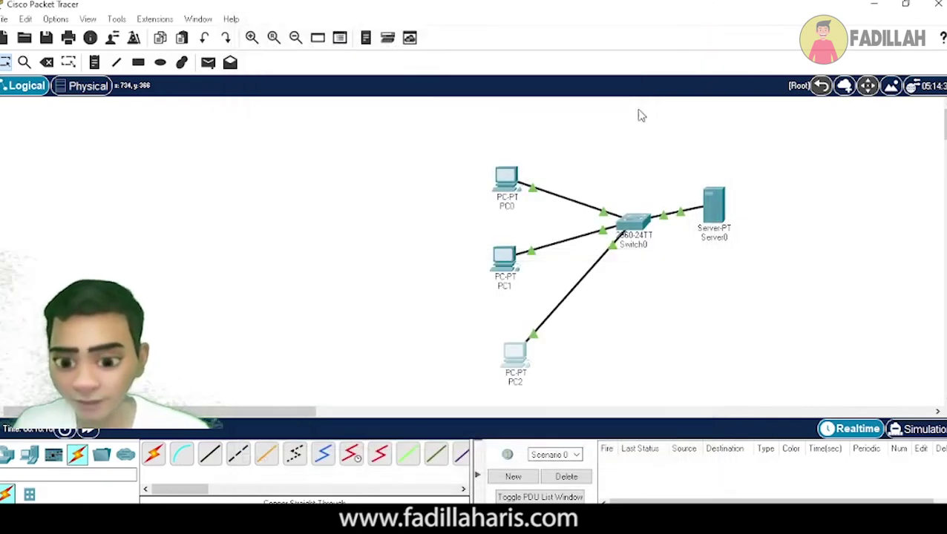
# - Correct the incoming mail server in PC0's mail configuration to fhc.com, save it, and close PC0
pyautogui.click(507, 261)
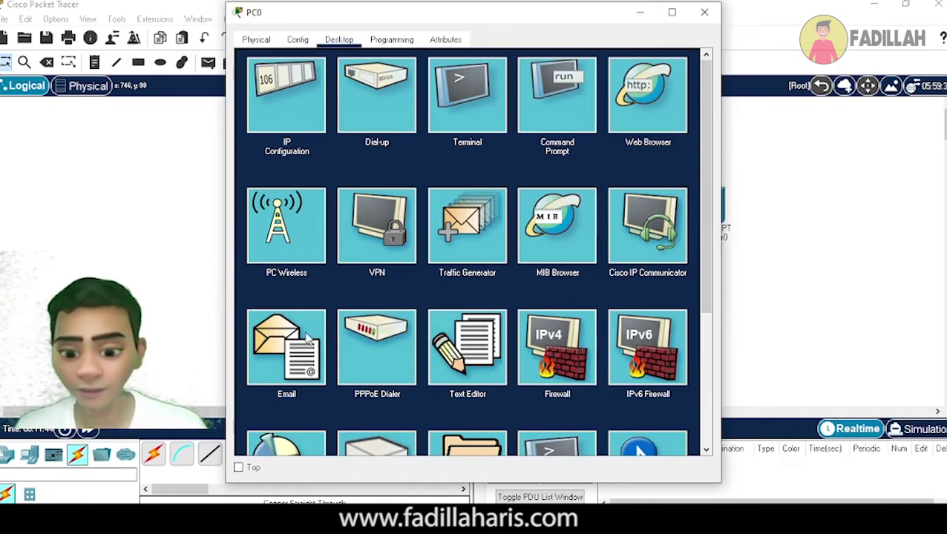
pyautogui.scroll(-2, 312, 335)
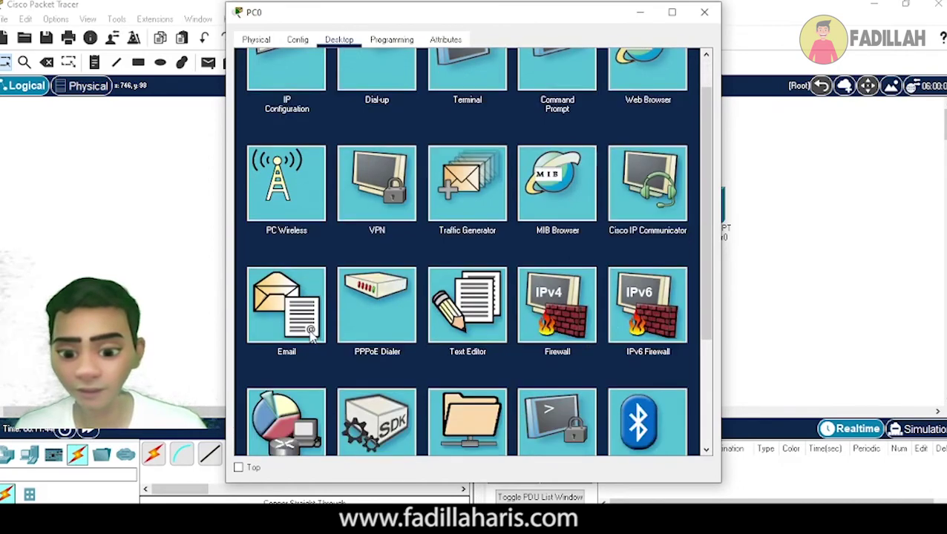
pyautogui.scroll(-1, 311, 336)
pyautogui.click(308, 287)
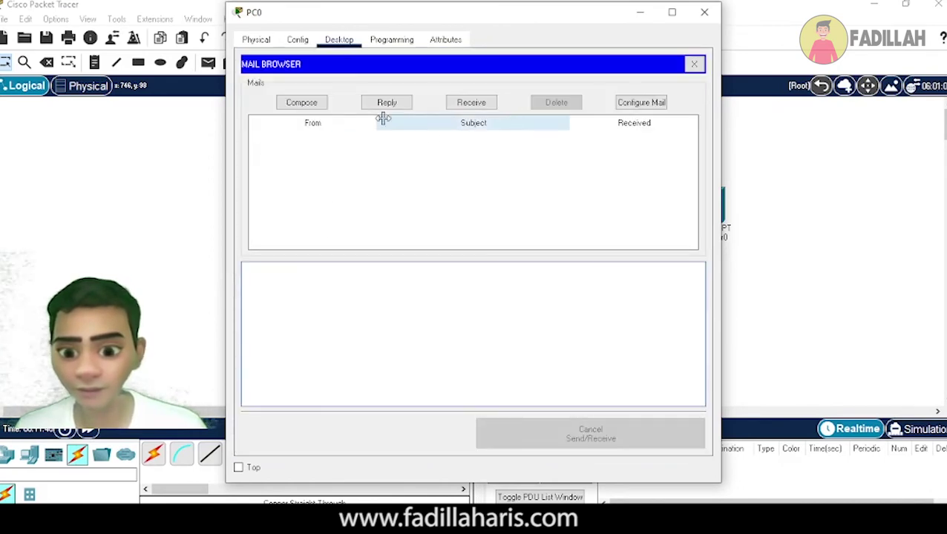
pyautogui.click(620, 102)
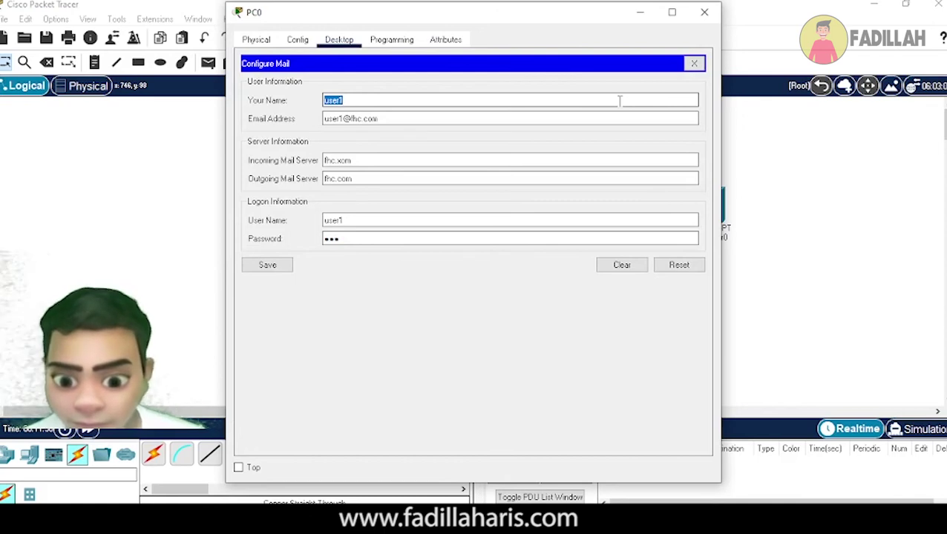
pyautogui.click(341, 160)
pyautogui.press('BackSpace')
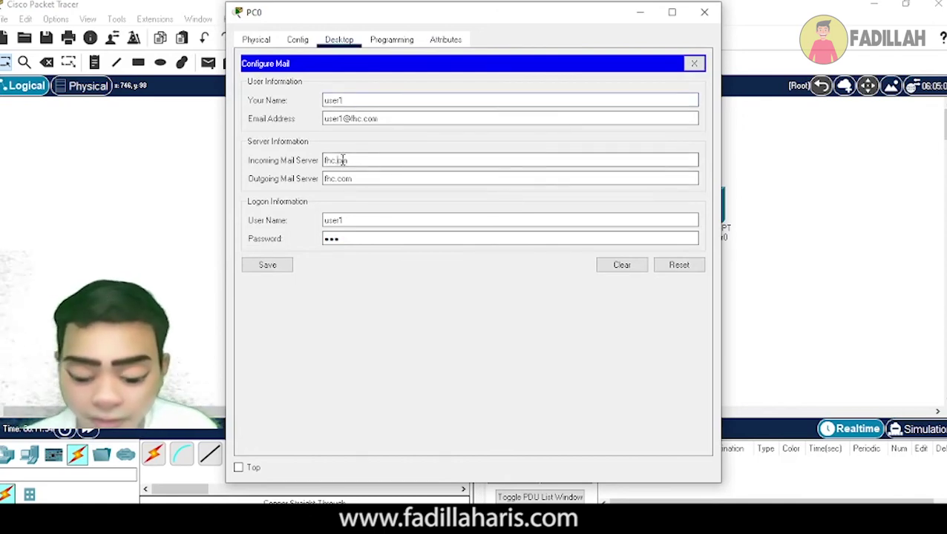
pyautogui.write('m')
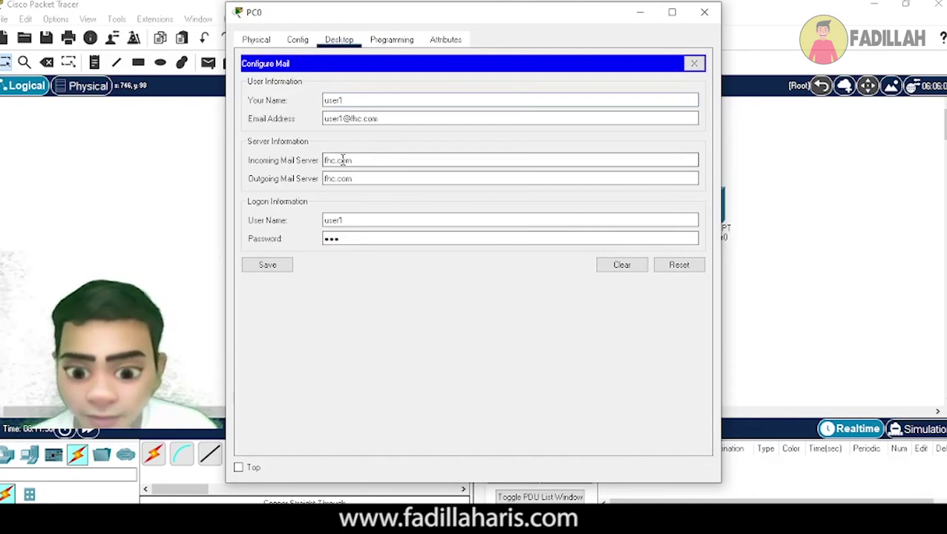
pyautogui.click(253, 267)
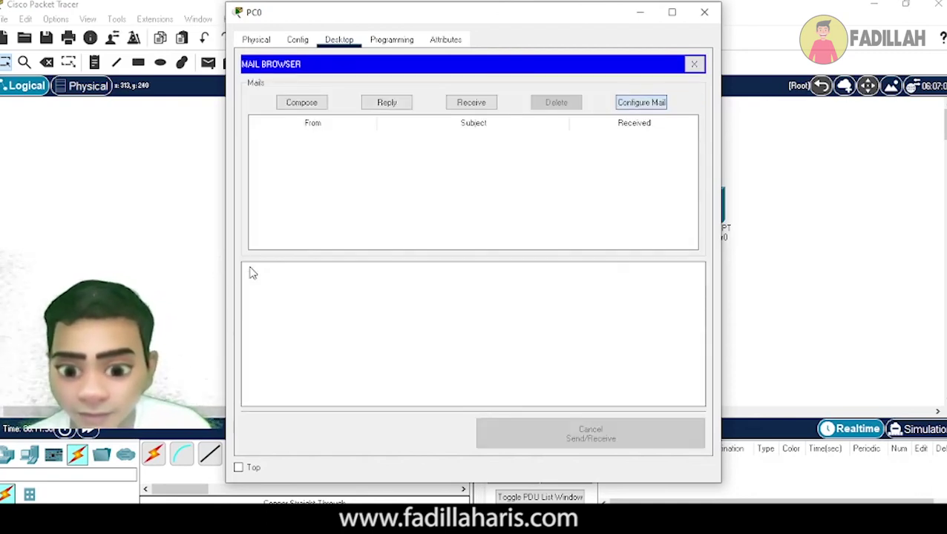
pyautogui.click(704, 12)
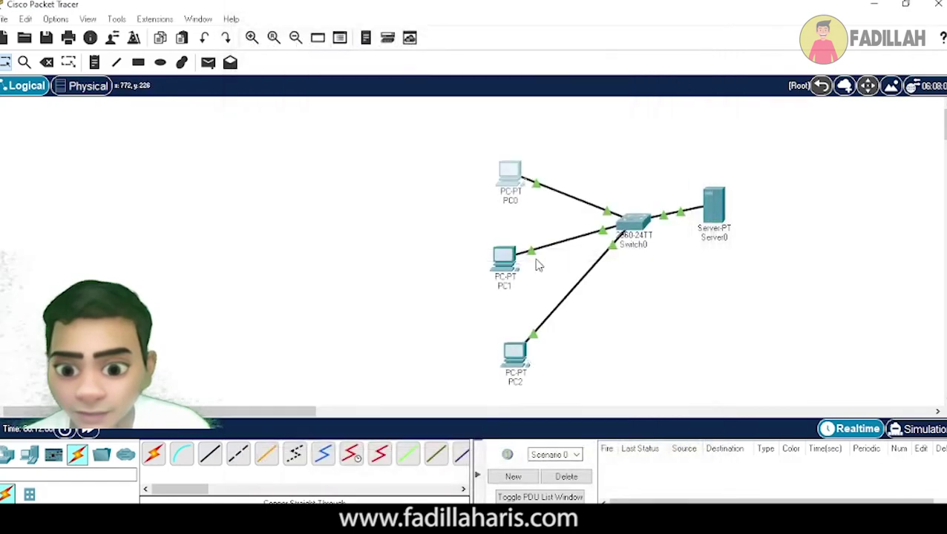
# - Review the user, server and logon settings in PC1's mail configuration, save them unchanged, and close PC1
pyautogui.click(505, 260)
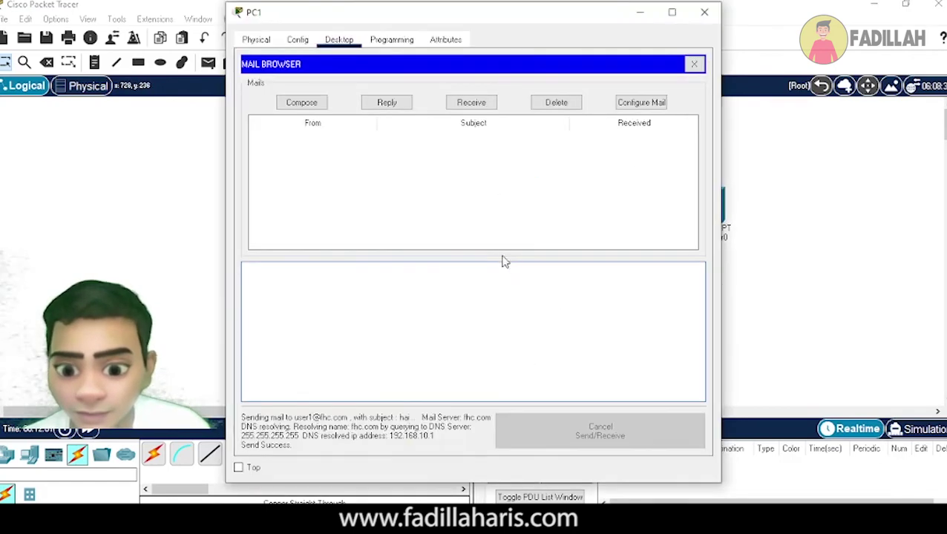
pyautogui.click(657, 103)
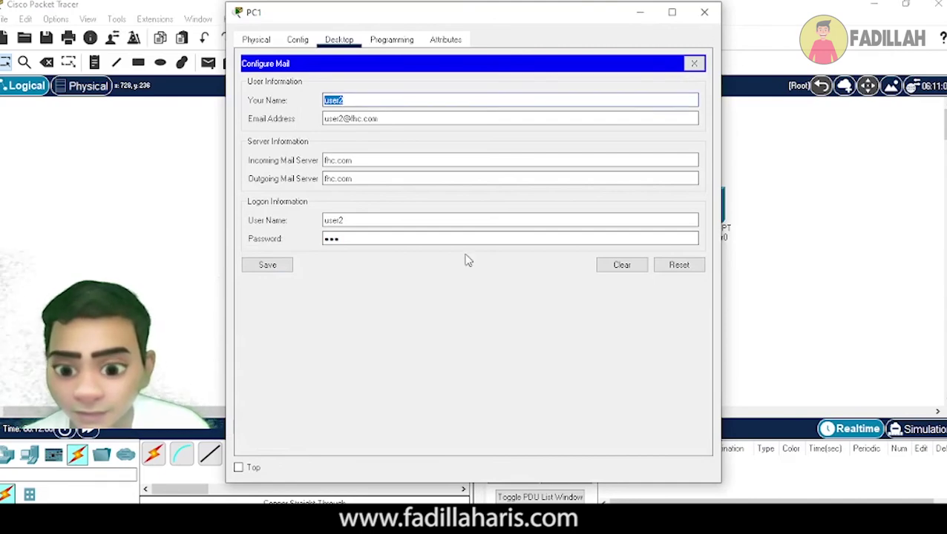
pyautogui.click(264, 266)
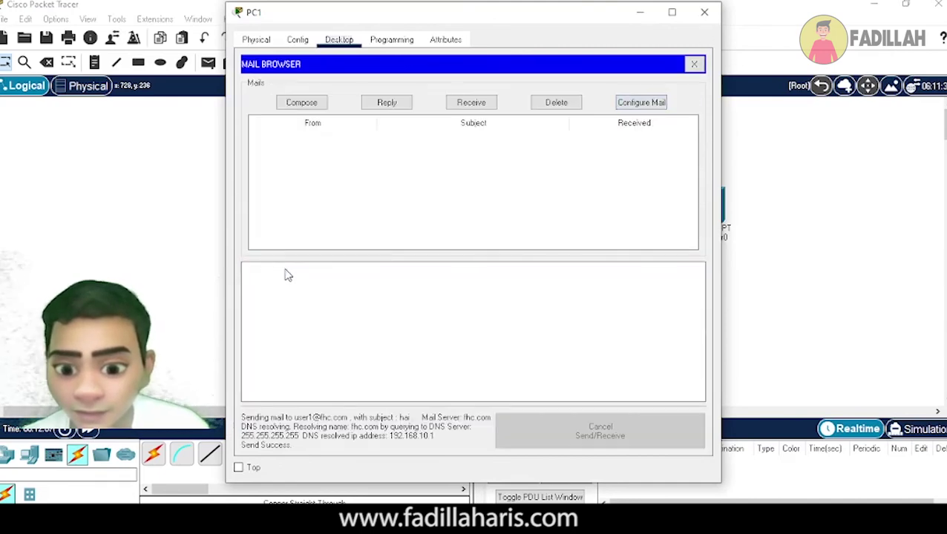
pyautogui.click(704, 12)
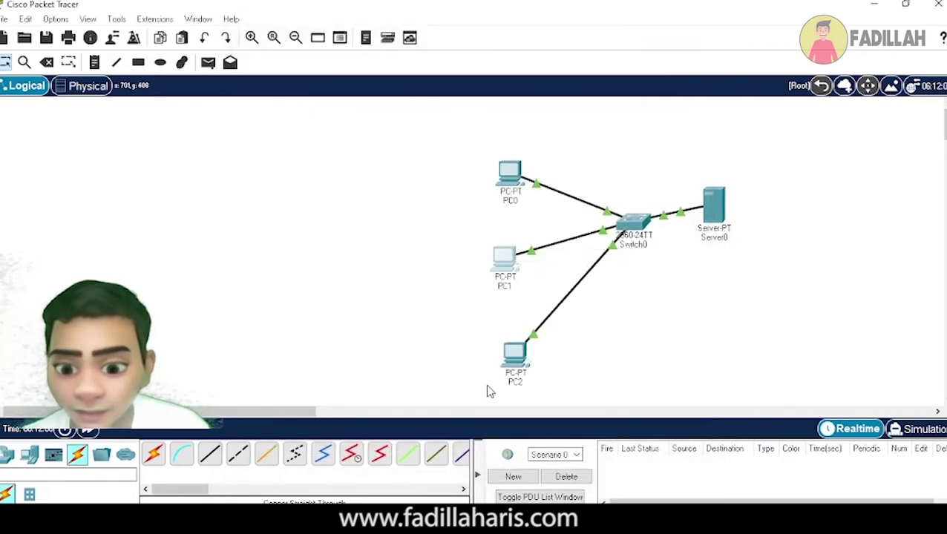
# - From PC1, compose and send an email to user1's address with the subject "hai" and the body "hai"
pyautogui.click(509, 272)
pyautogui.click(297, 343)
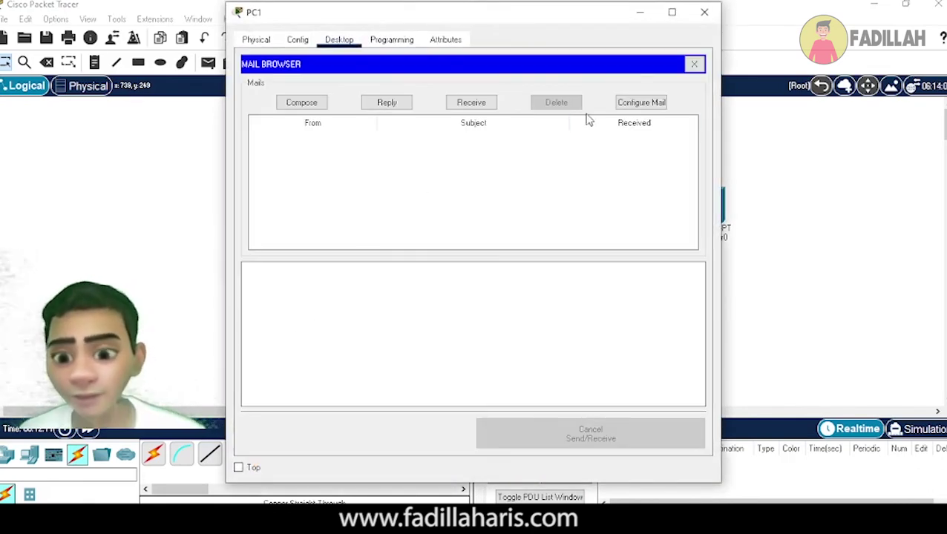
pyautogui.click(315, 104)
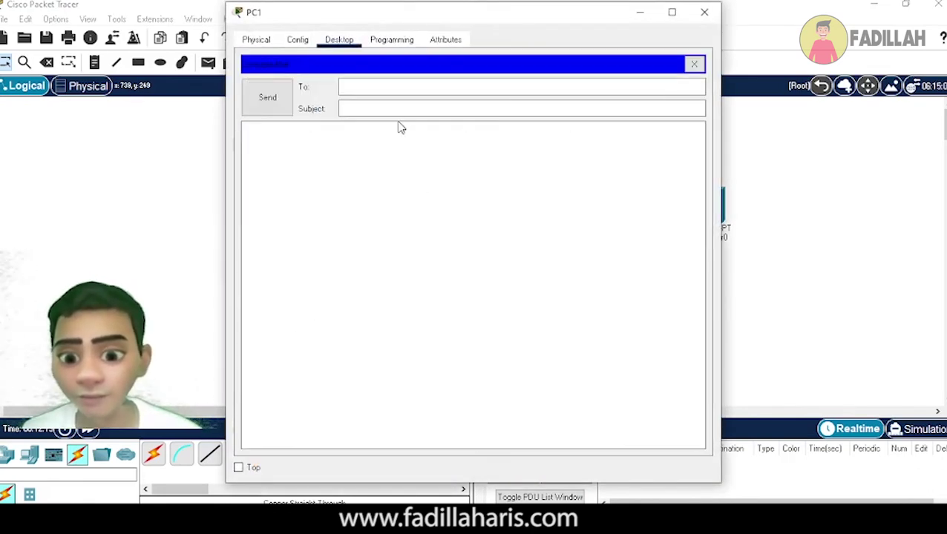
pyautogui.click(403, 86)
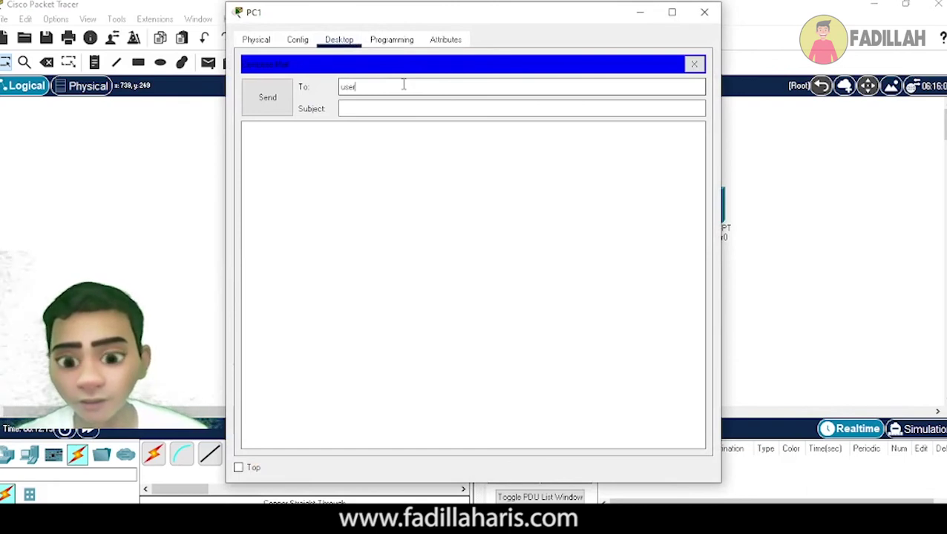
pyautogui.write('user1')
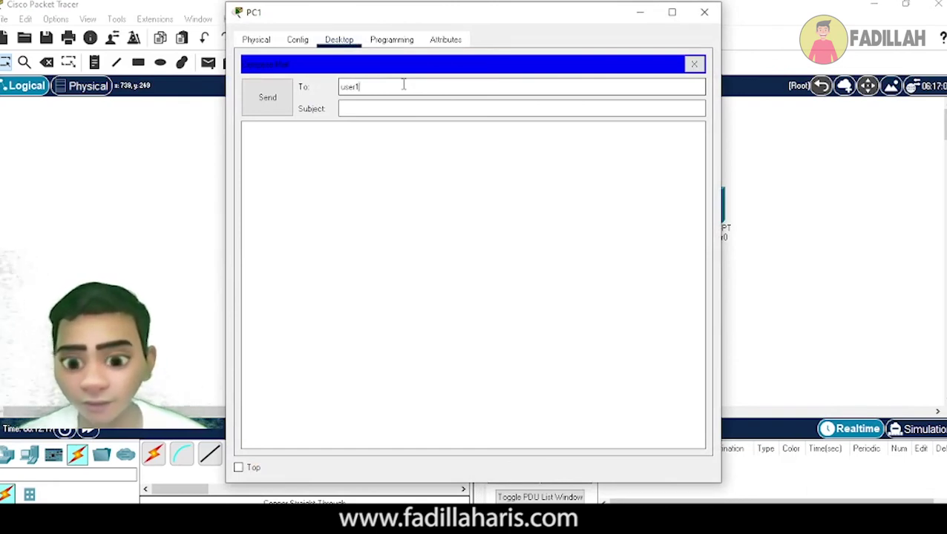
pyautogui.write('@fhc.com')
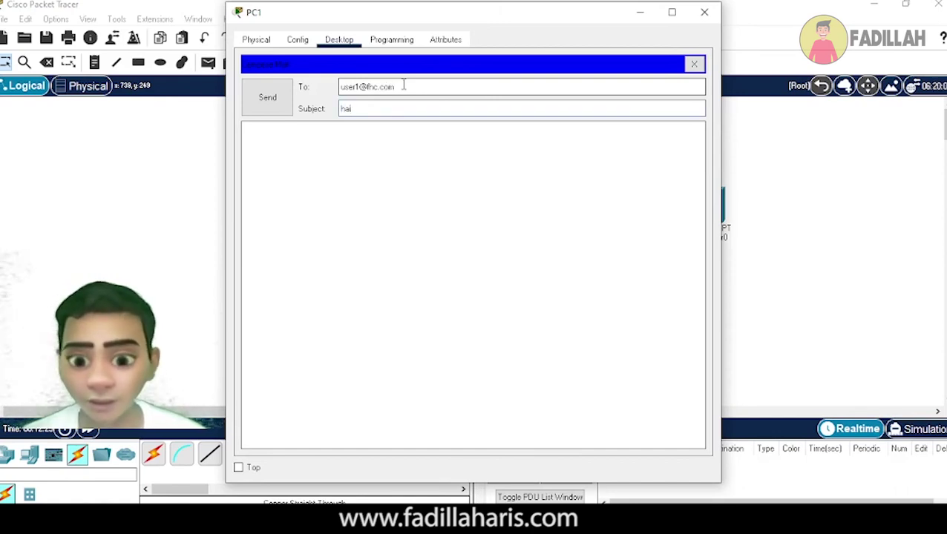
pyautogui.click(404, 126)
pyautogui.write('hai')
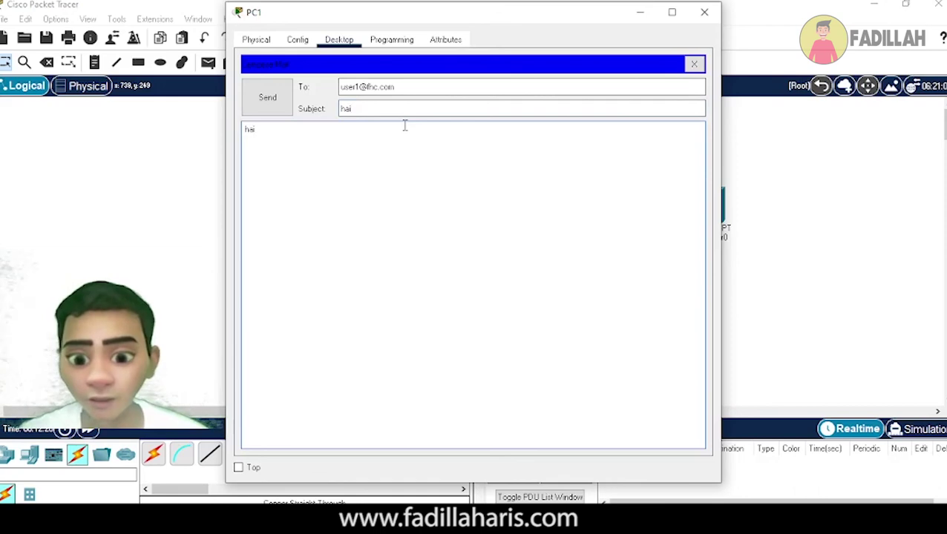
pyautogui.click(270, 102)
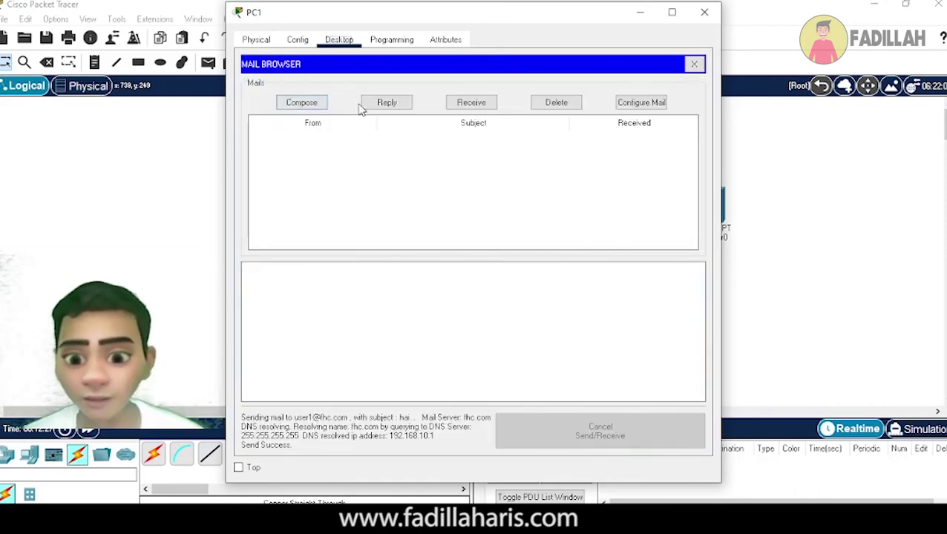
pyautogui.click(704, 12)
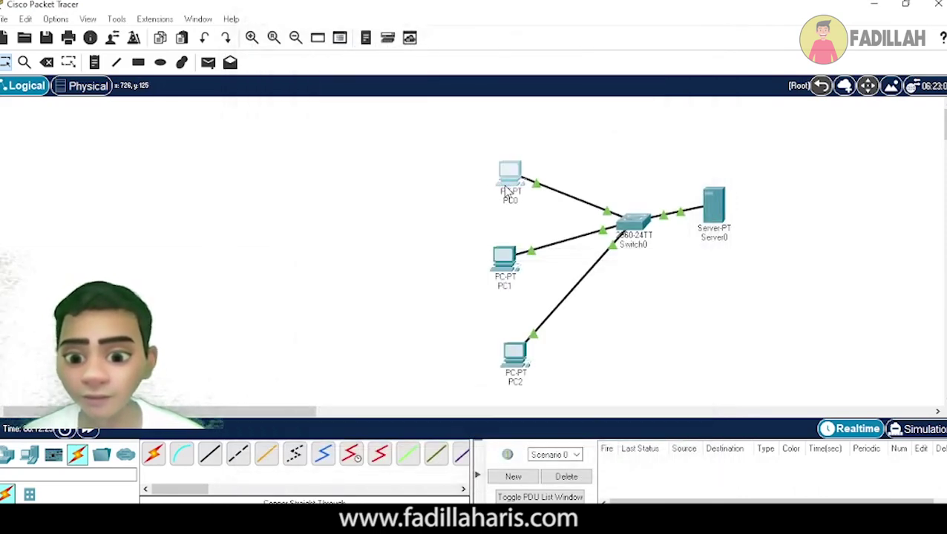
# - Receive the mail on PC0 and open the newest "hai" message from user2
pyautogui.click(503, 184)
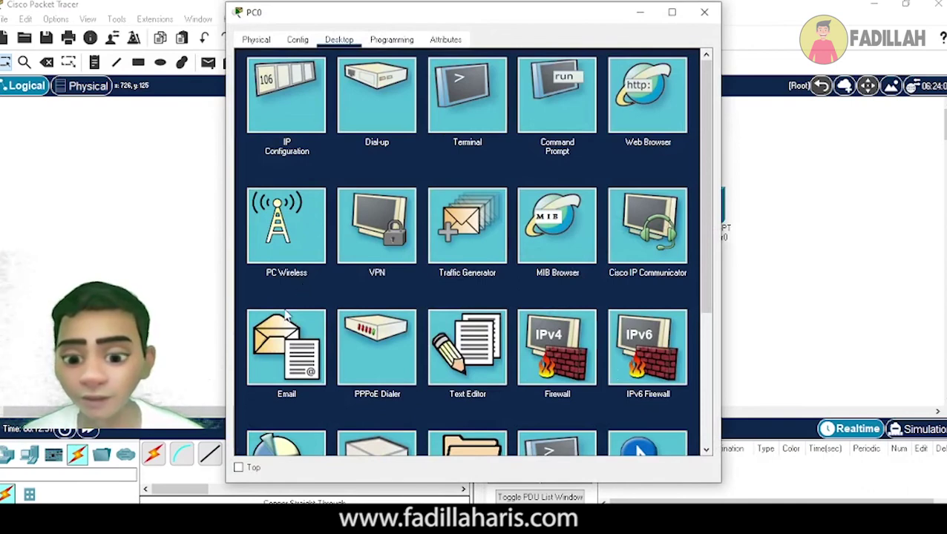
pyautogui.click(292, 340)
pyautogui.click(471, 102)
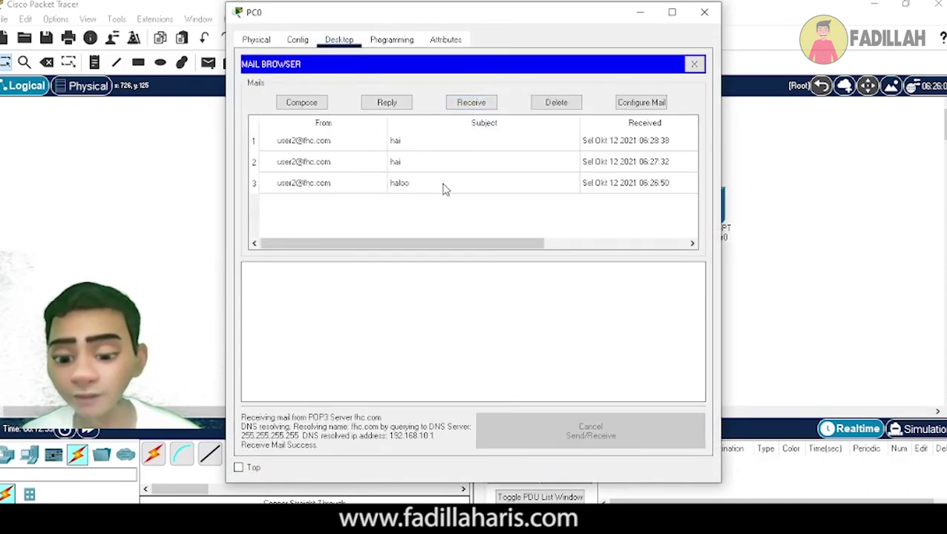
pyautogui.doubleClick(412, 143)
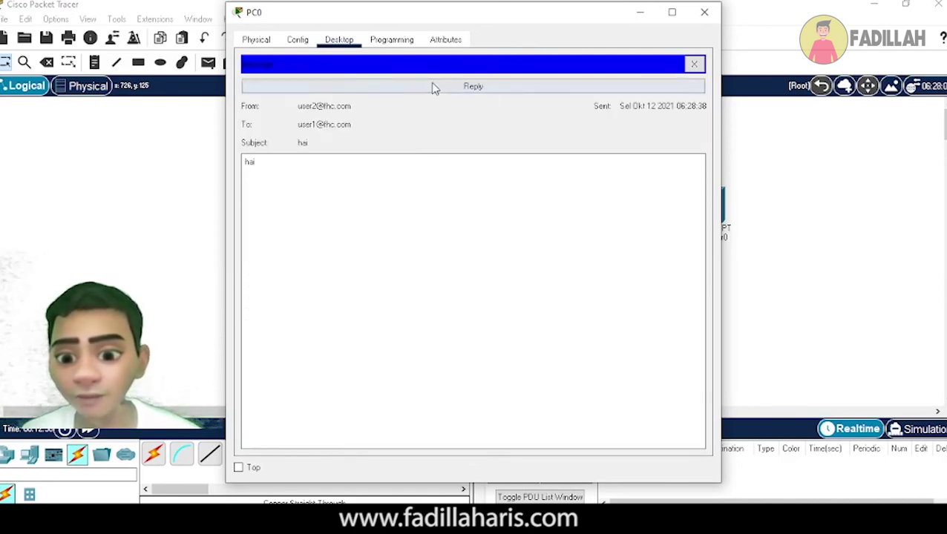
# - Reply to user2's message with the text "hai juga", send it, and close PC0
pyautogui.click(433, 84)
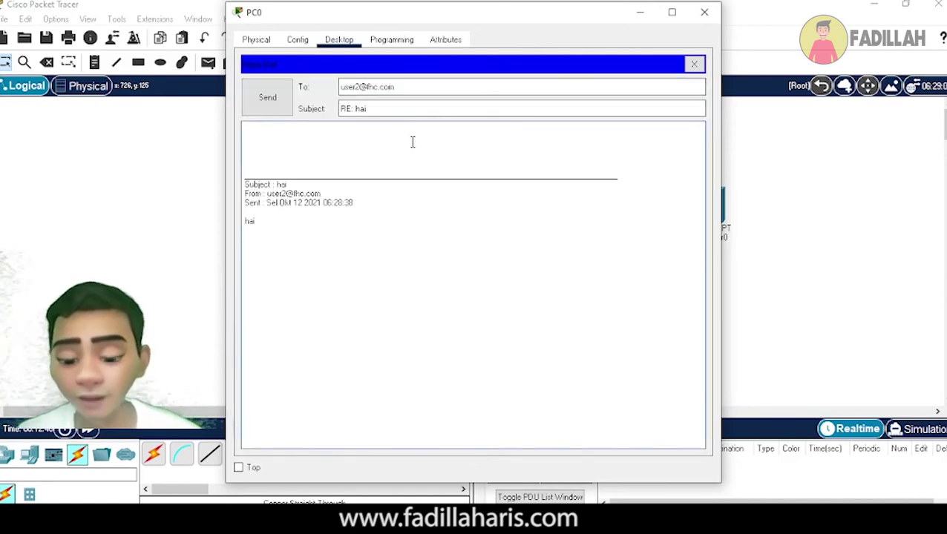
pyautogui.write('hai juga')
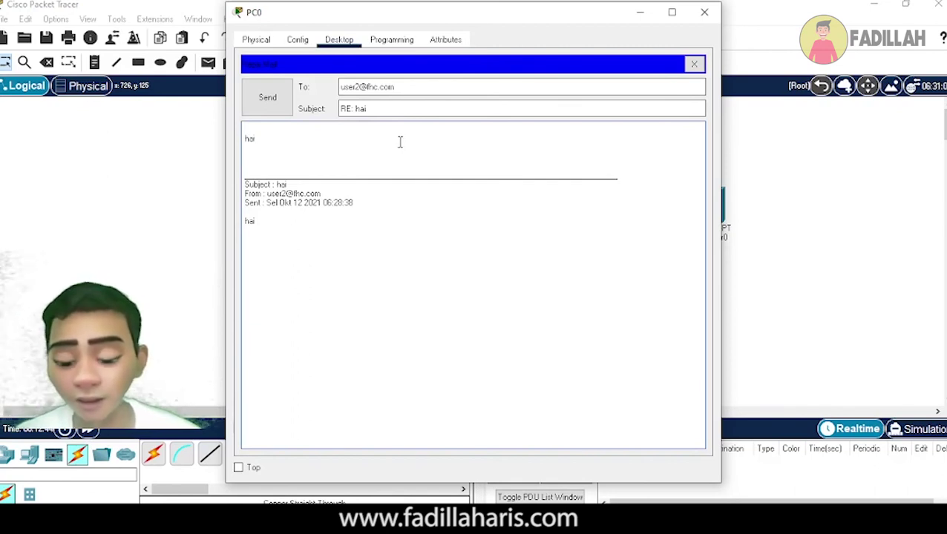
pyautogui.click(268, 110)
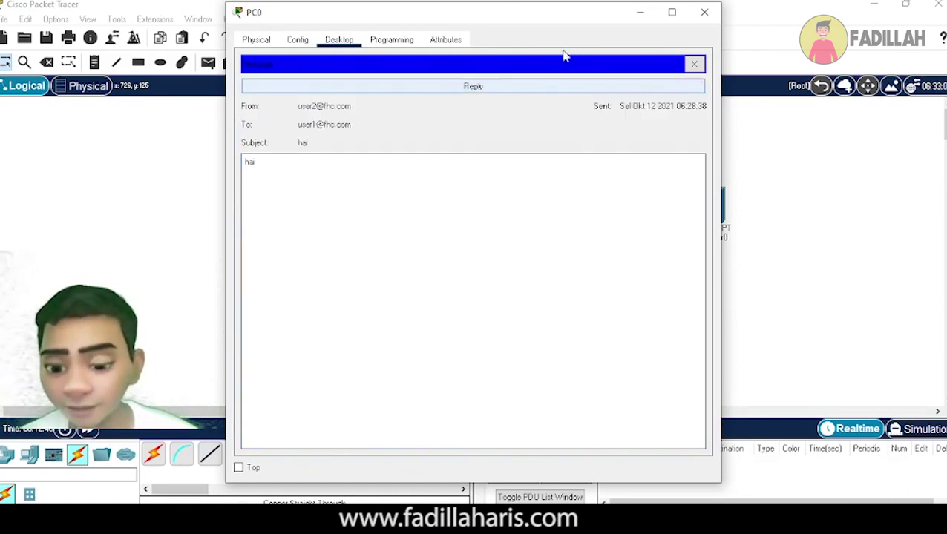
pyautogui.click(701, 13)
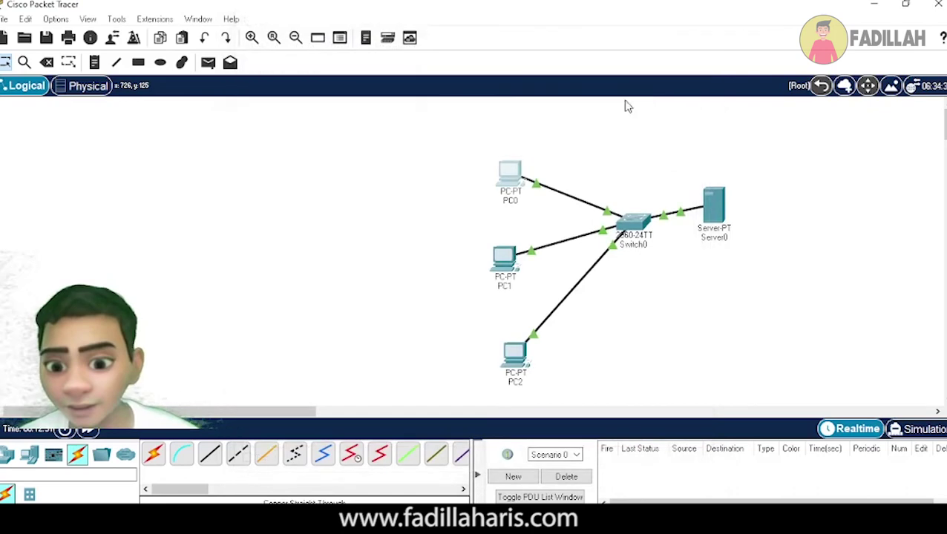
# - Receive the mail on PC1 and open user1's reply "RE: hai"
pyautogui.click(503, 259)
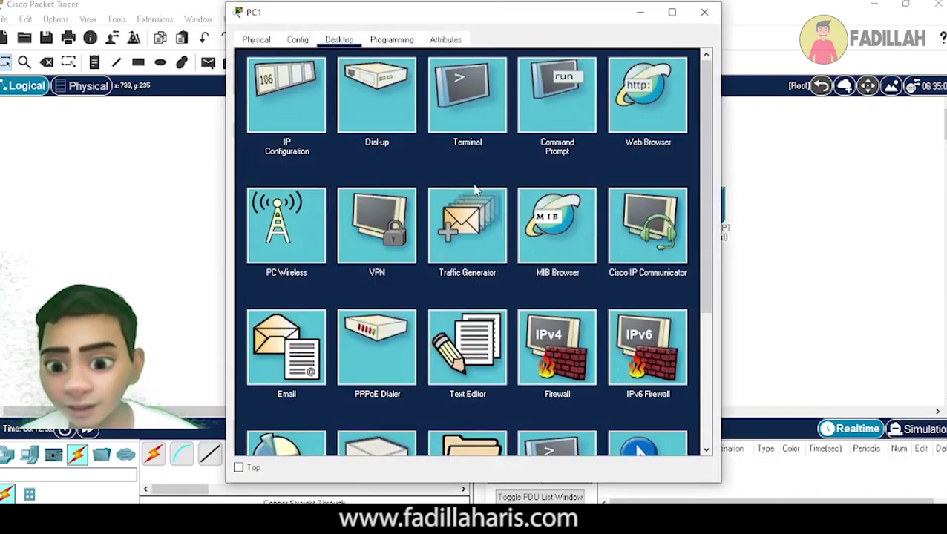
pyautogui.click(301, 314)
pyautogui.click(484, 104)
pyautogui.doubleClick(460, 141)
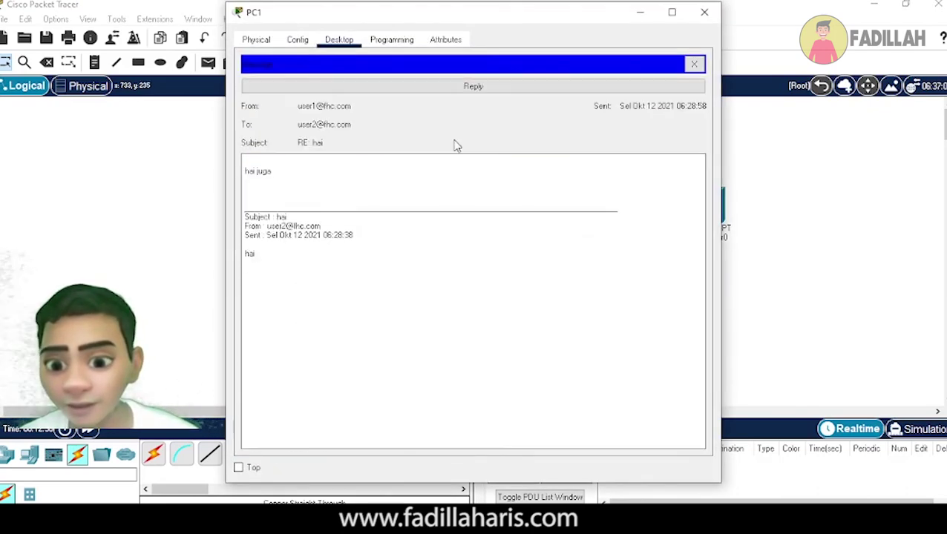